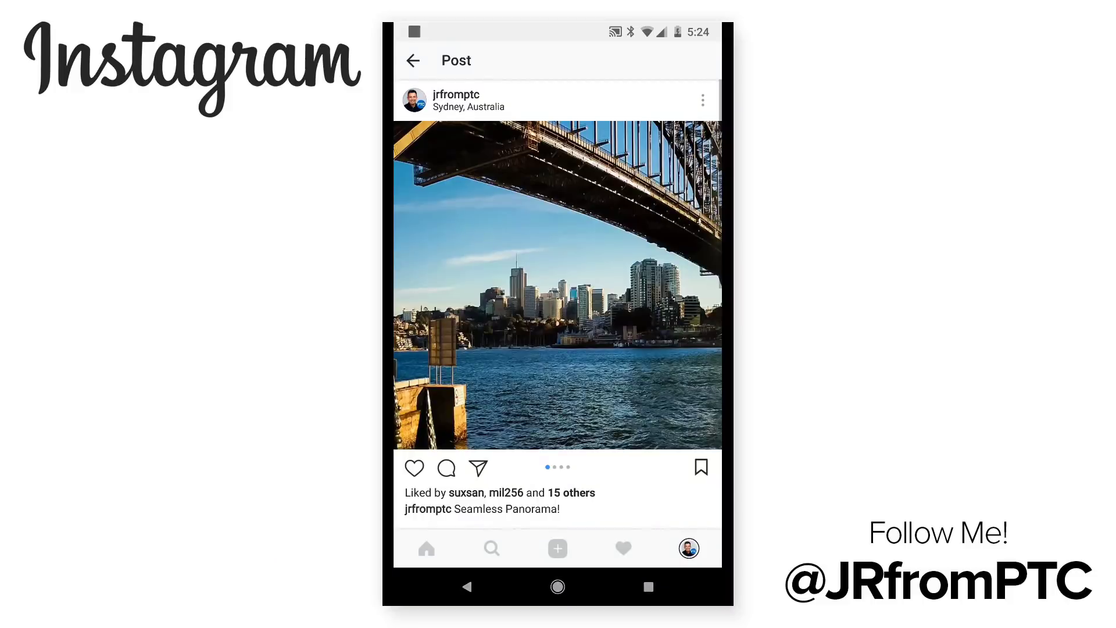
Scroll across the panorama and resize it to fit across the slices
scroll(557, 284, "right", 10)
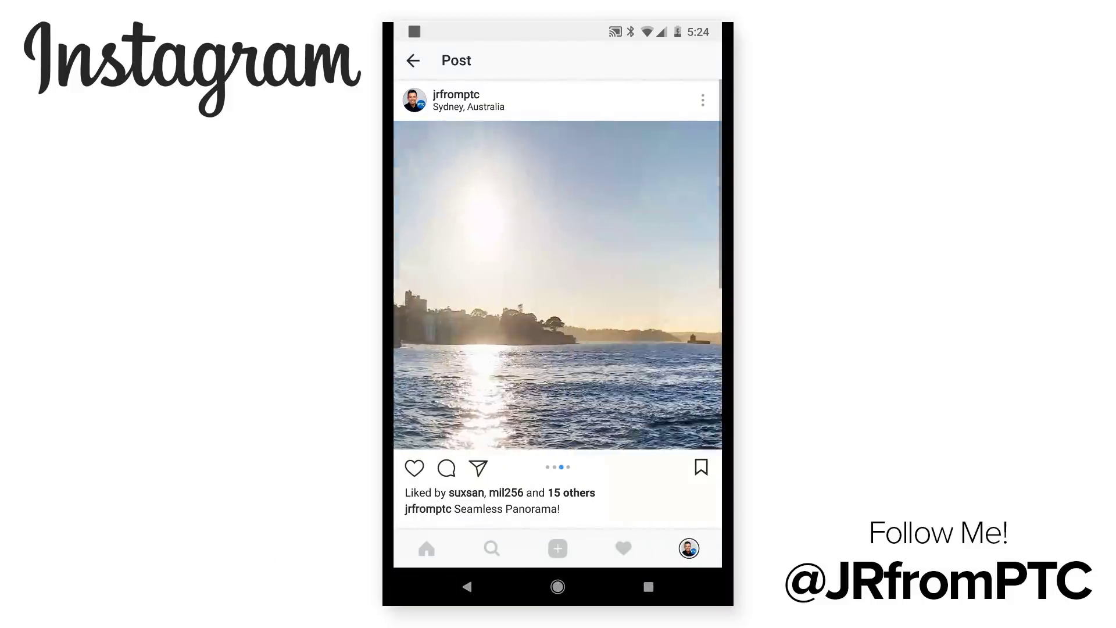
scroll(558, 285, "right", 5)
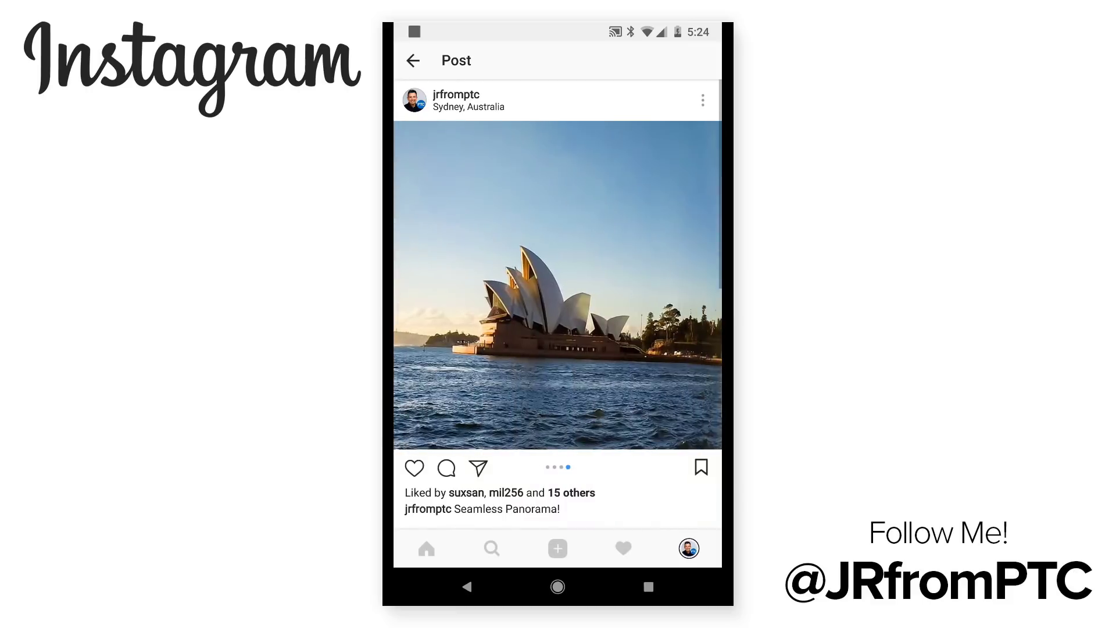
scroll(557, 285, "left", 5)
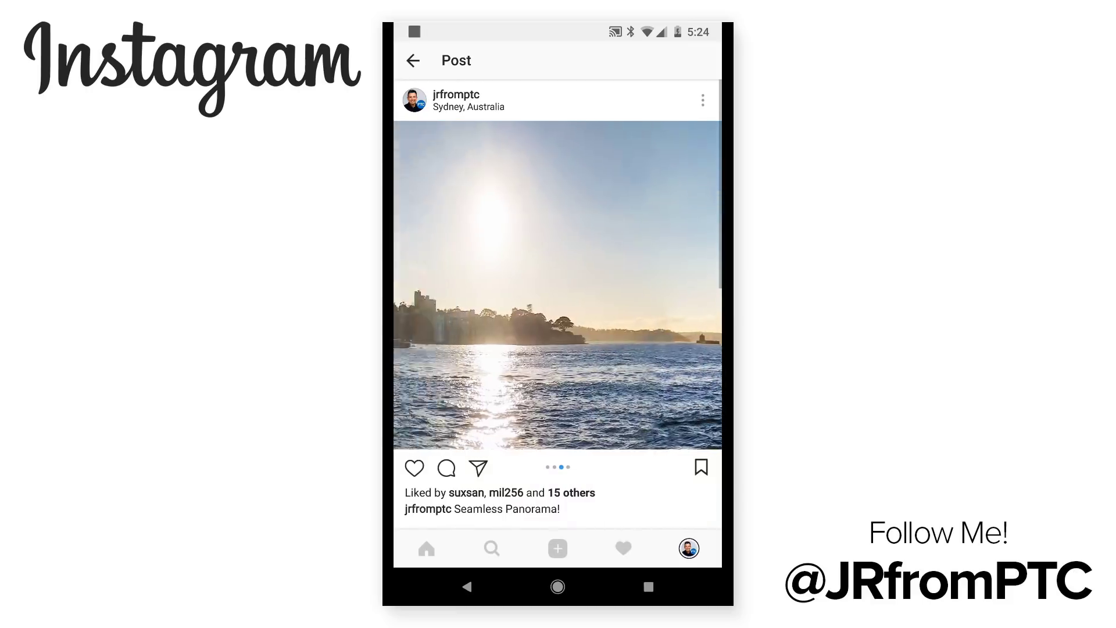
scroll(558, 285, "left", 10)
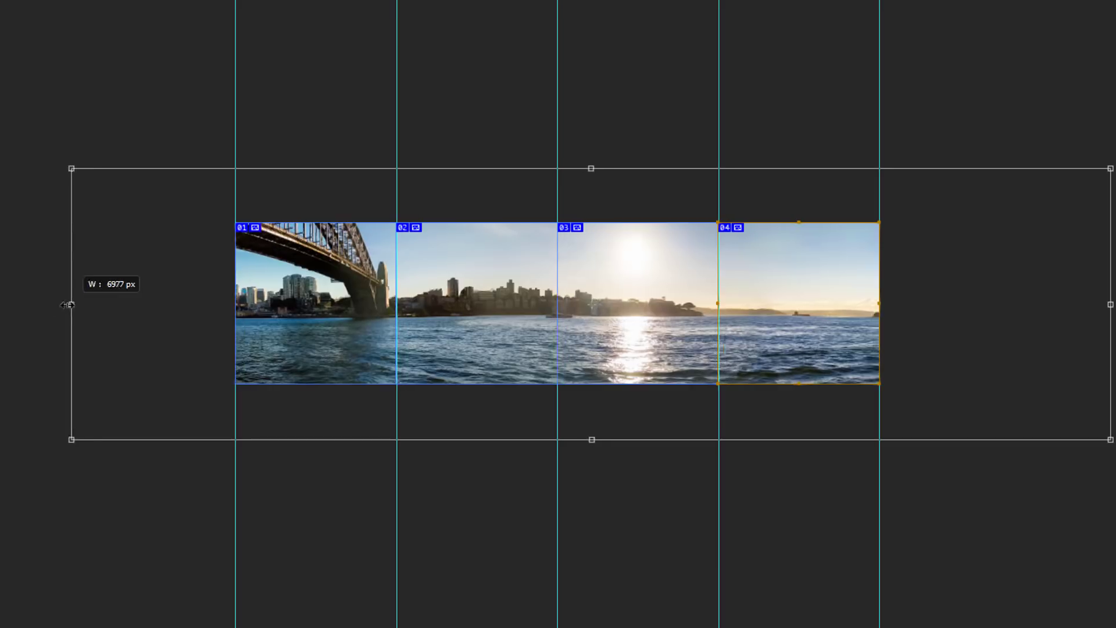
left_click_drag(69, 304, 136, 304)
left_click_drag(1111, 304, 984, 304)
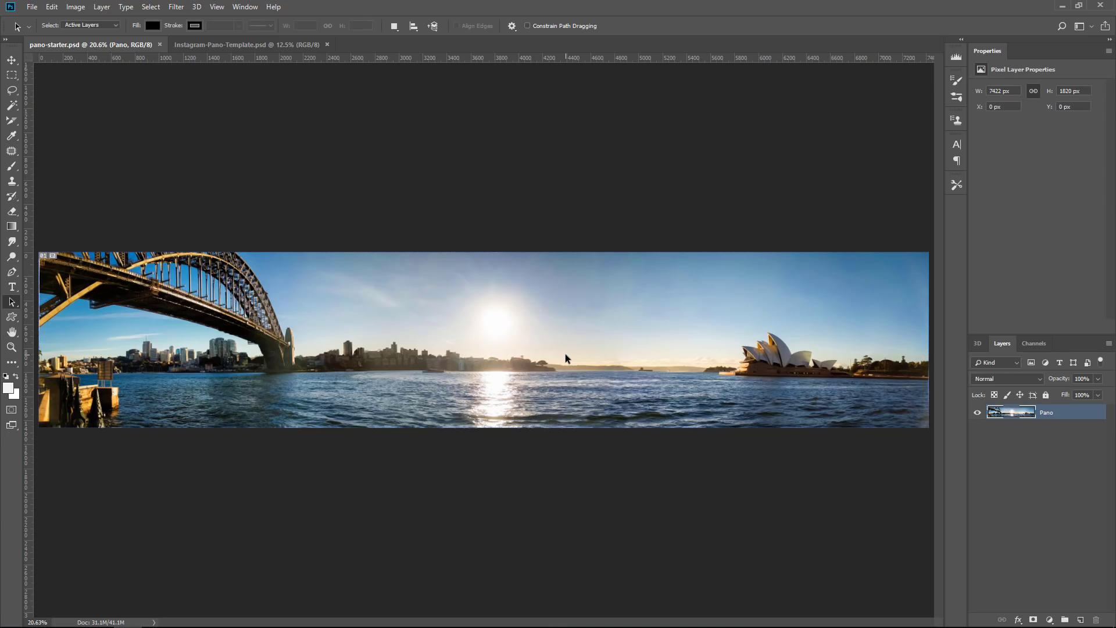
Create a new 1080 × 1080 px document, then glance at the panorama and return
left_click(32, 7)
left_click(41, 20)
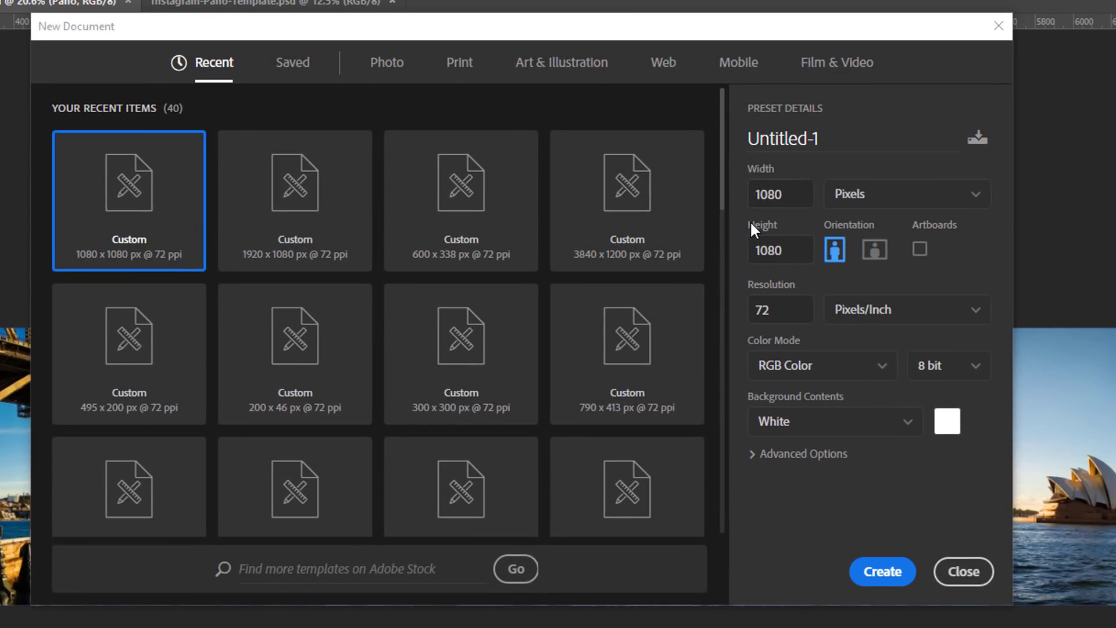
left_click(755, 249)
left_click(751, 454)
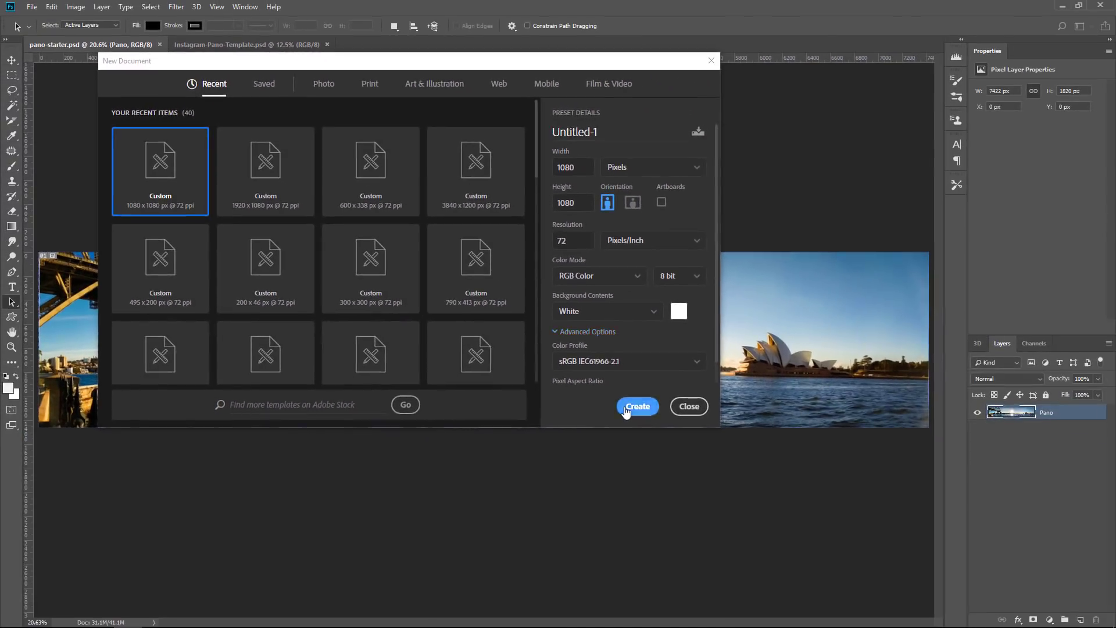
left_click(883, 572)
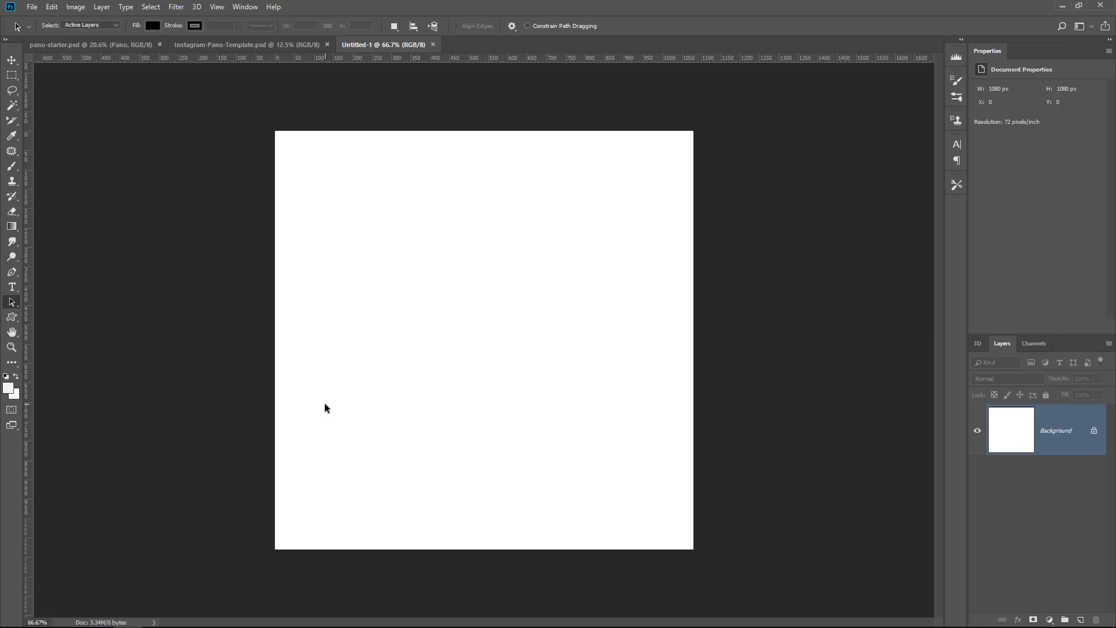
left_click(116, 46)
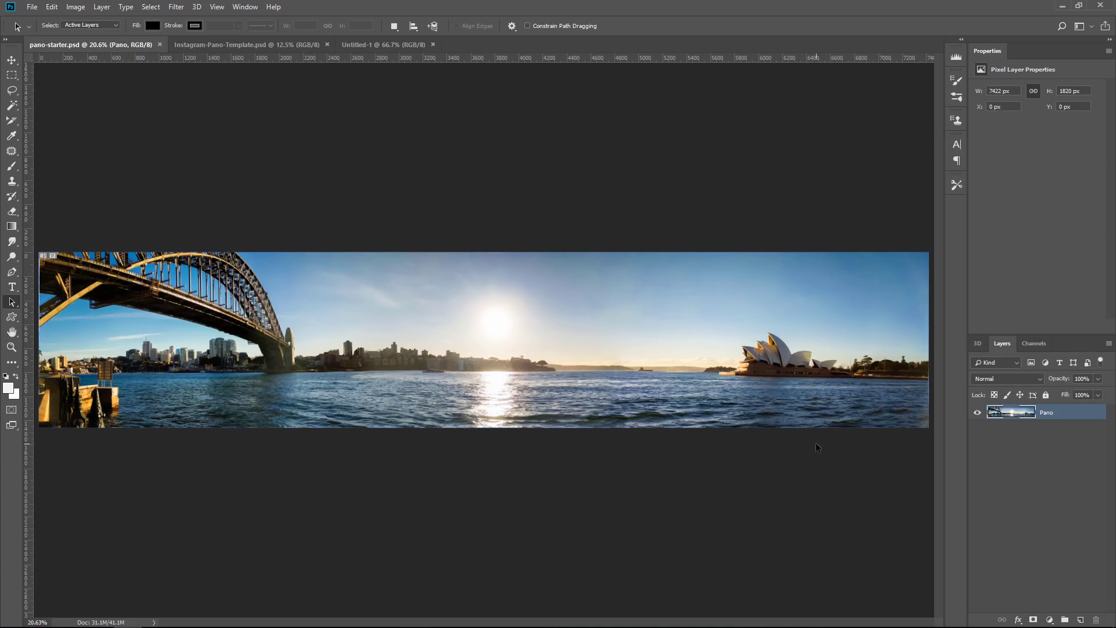
left_click(389, 45)
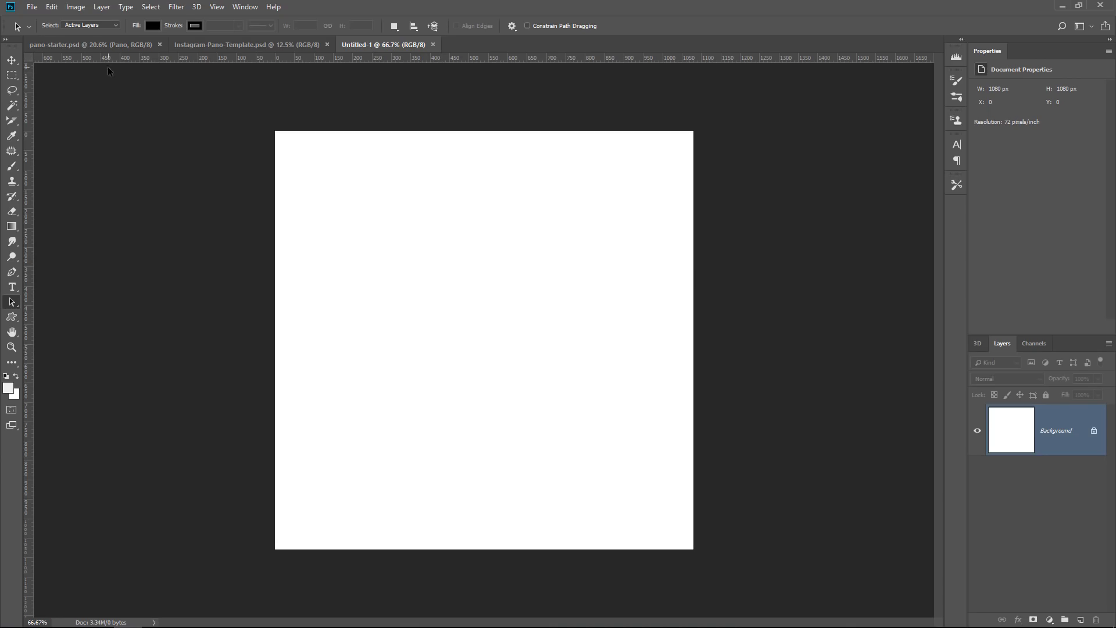
Set the canvas width to 400 percent (4320 × 1080 px) and fit it on screen
left_click(75, 7)
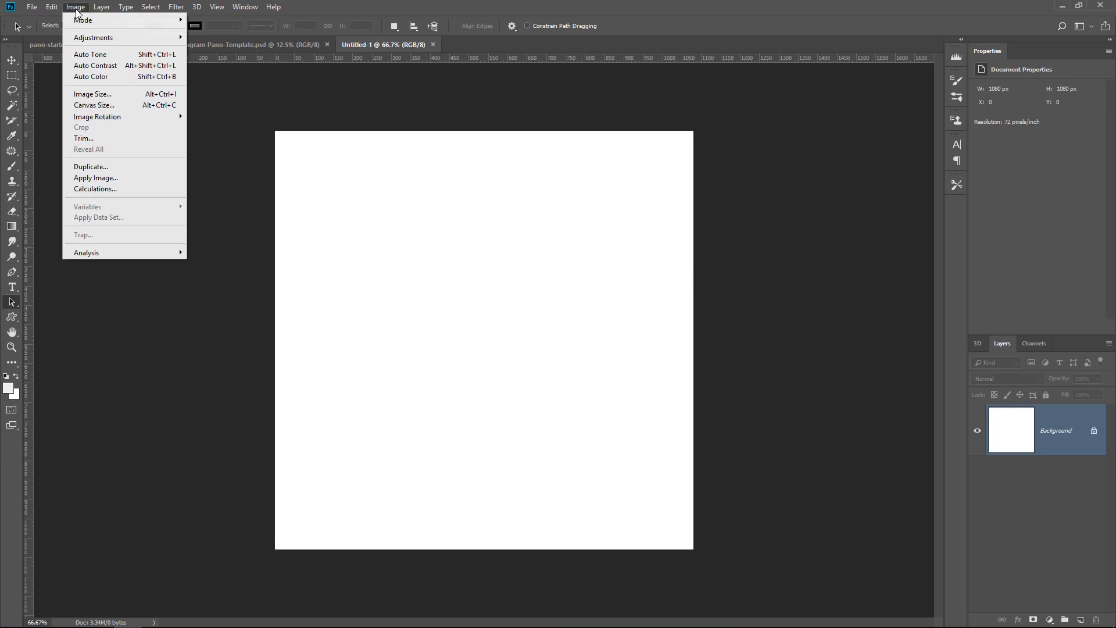
left_click(121, 105)
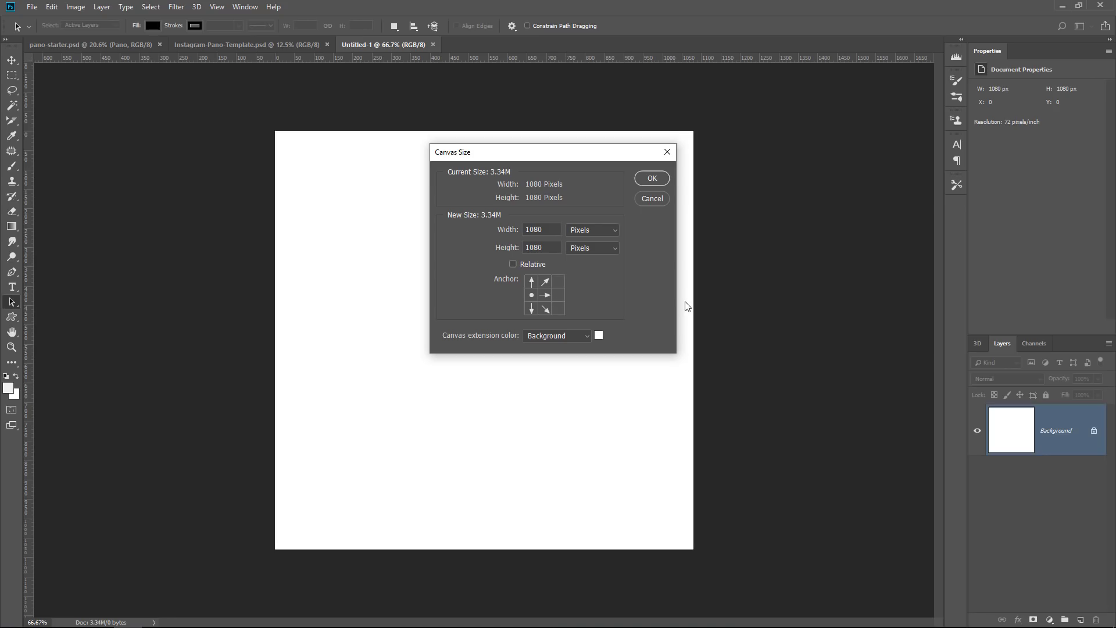
left_click(585, 230)
left_click(590, 248)
left_click_drag(556, 229, 505, 229)
type("400")
left_click(651, 179)
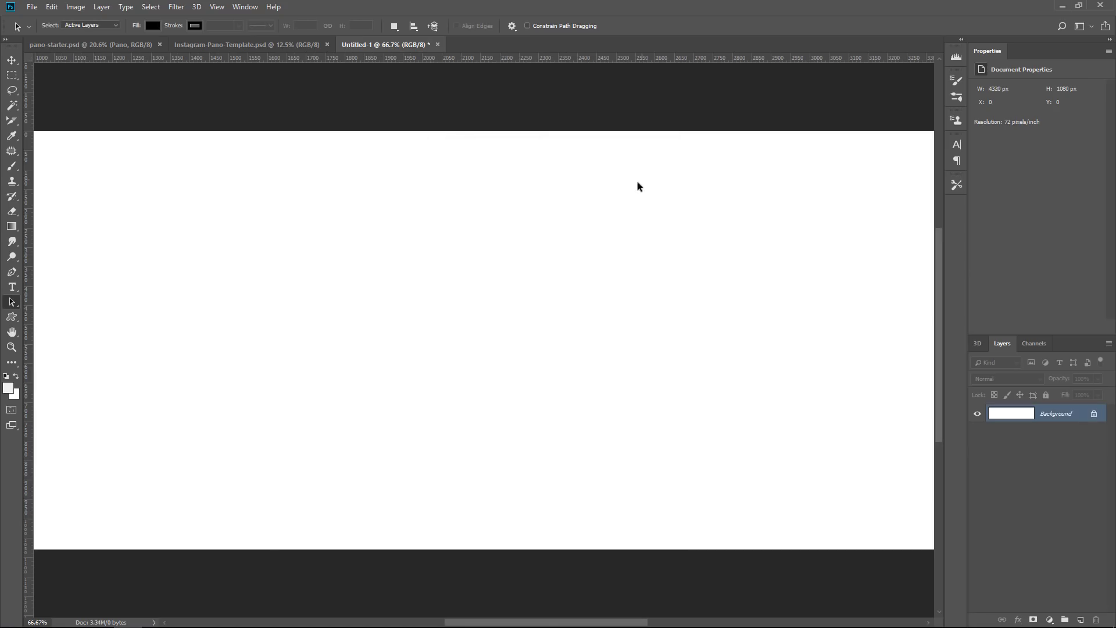
double_click(11, 333)
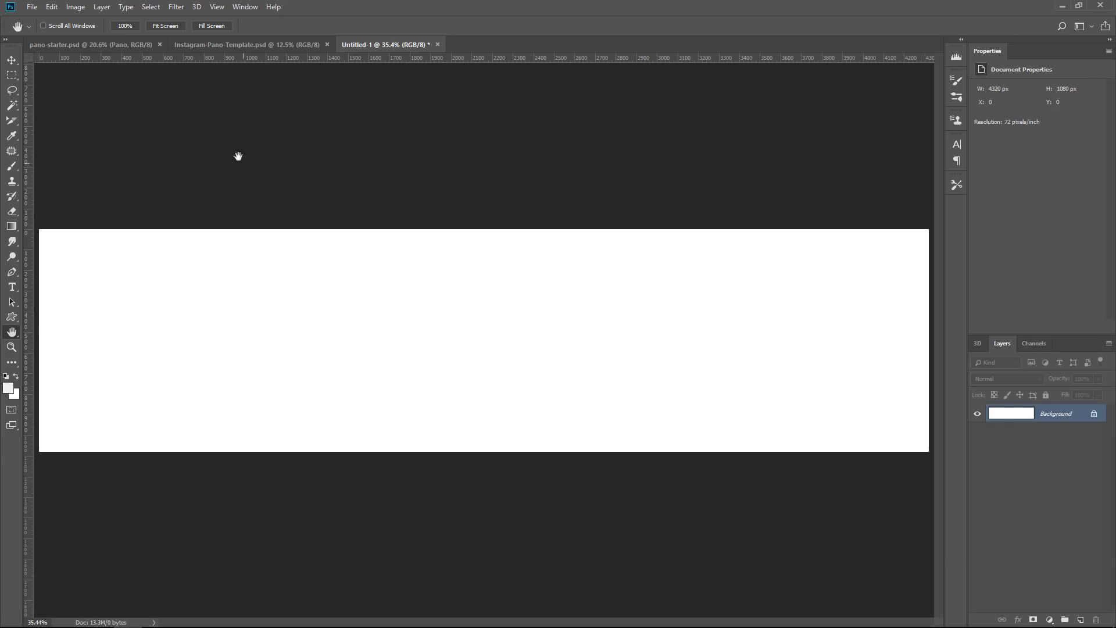
Add a New Guide Layout of 4 columns with no gutter across the canvas
left_click(217, 7)
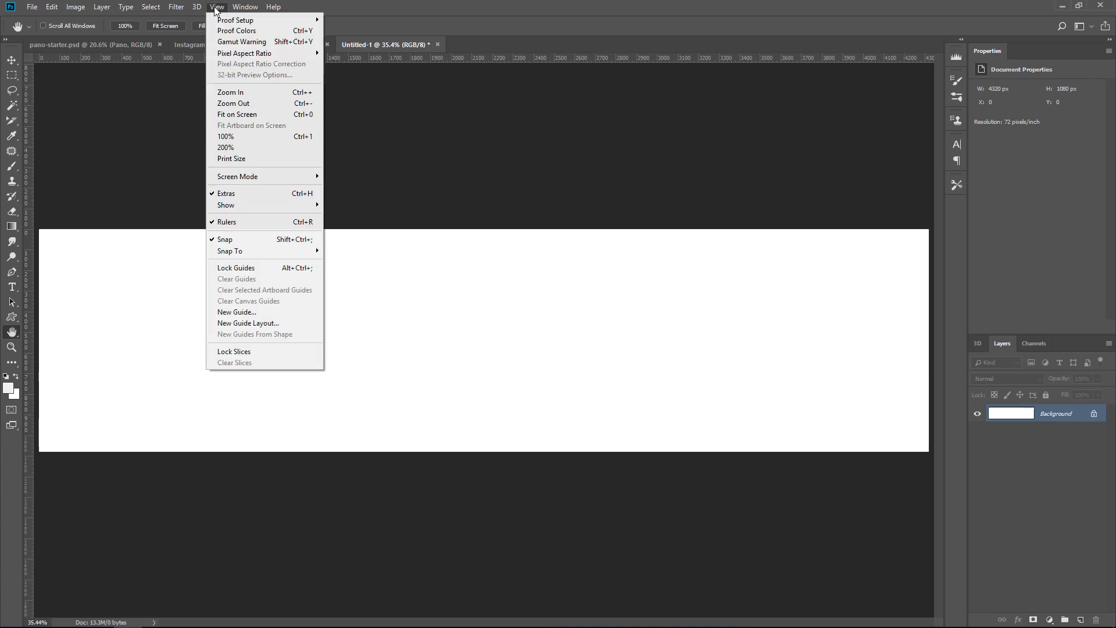
left_click(248, 323)
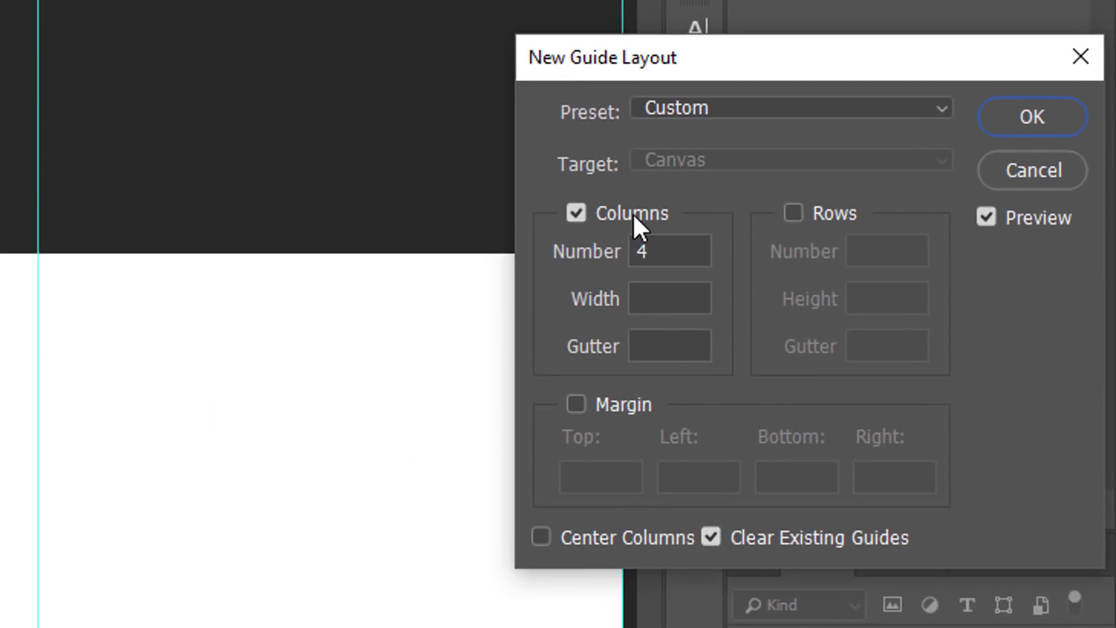
double_click(664, 251)
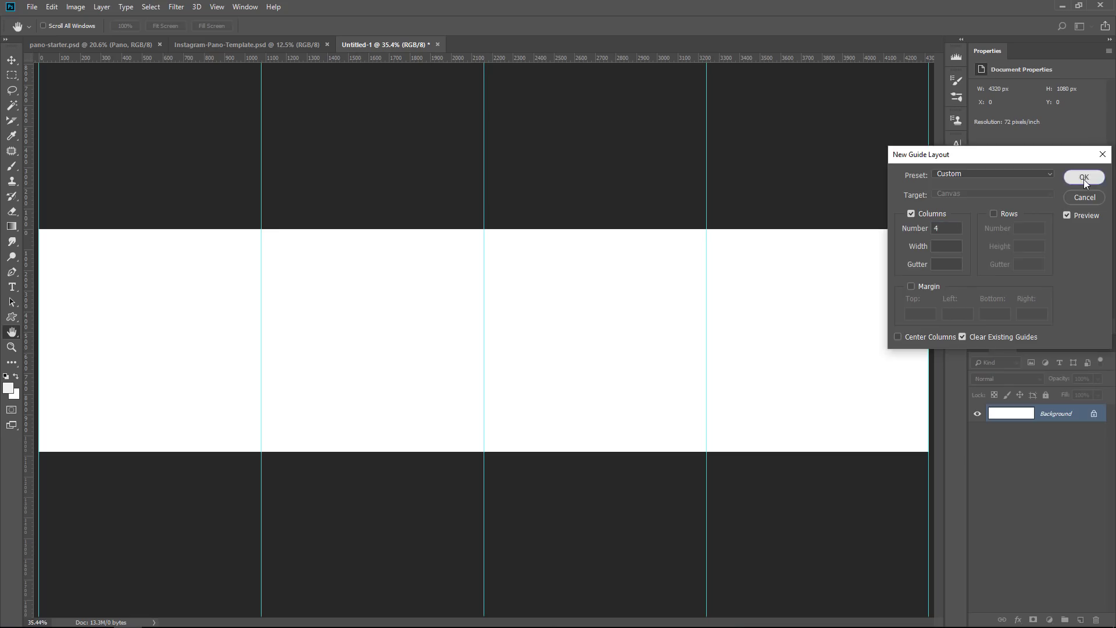
left_click(1032, 117)
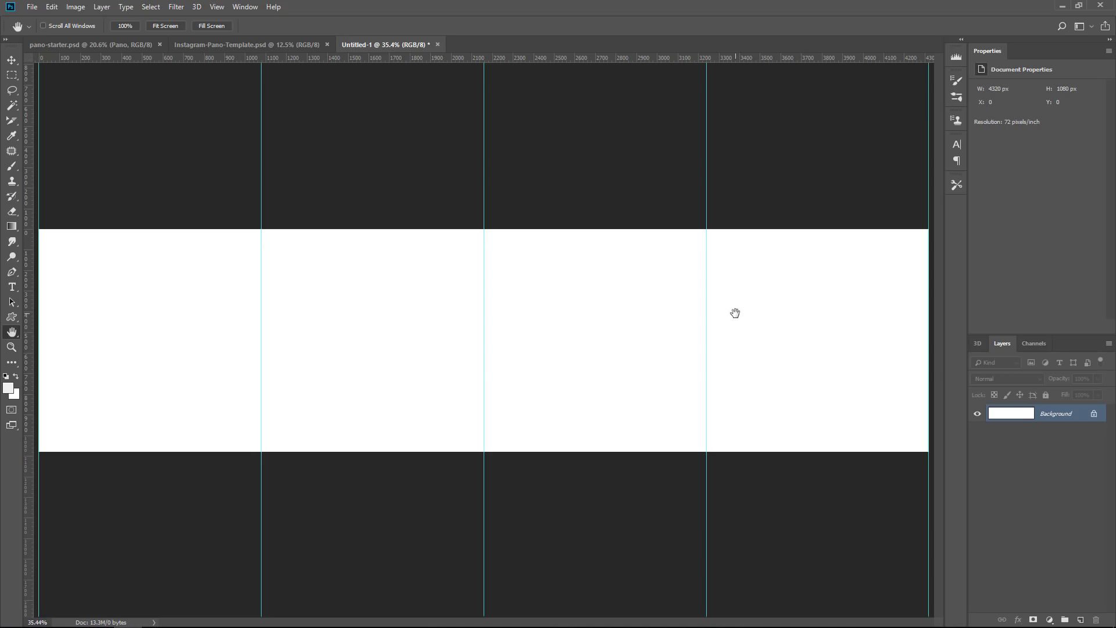
left_click(217, 7)
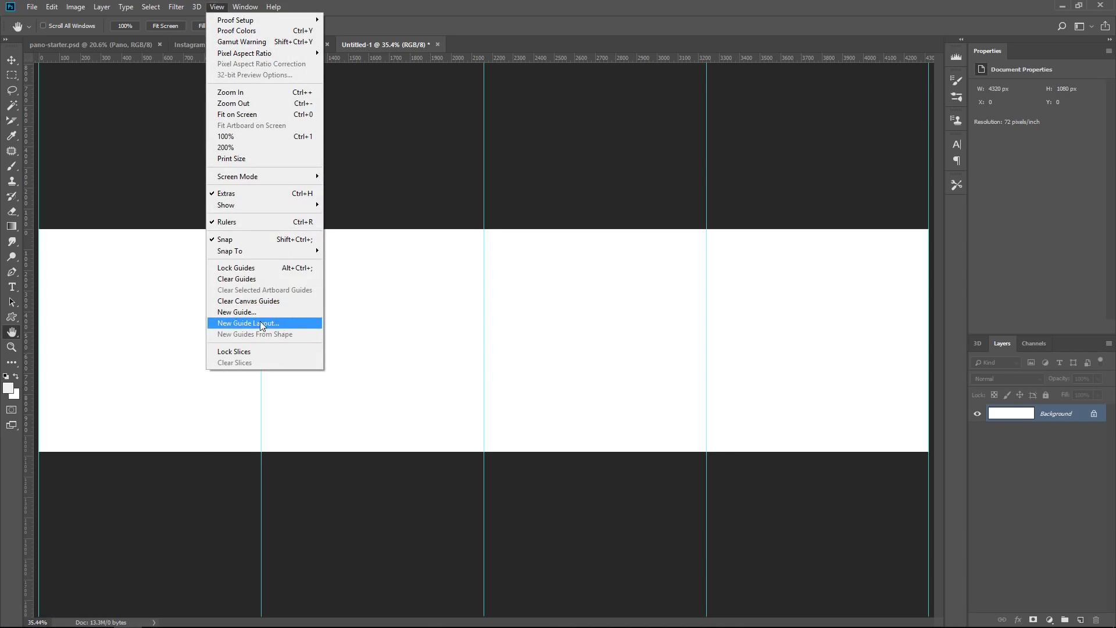
left_click(521, 334)
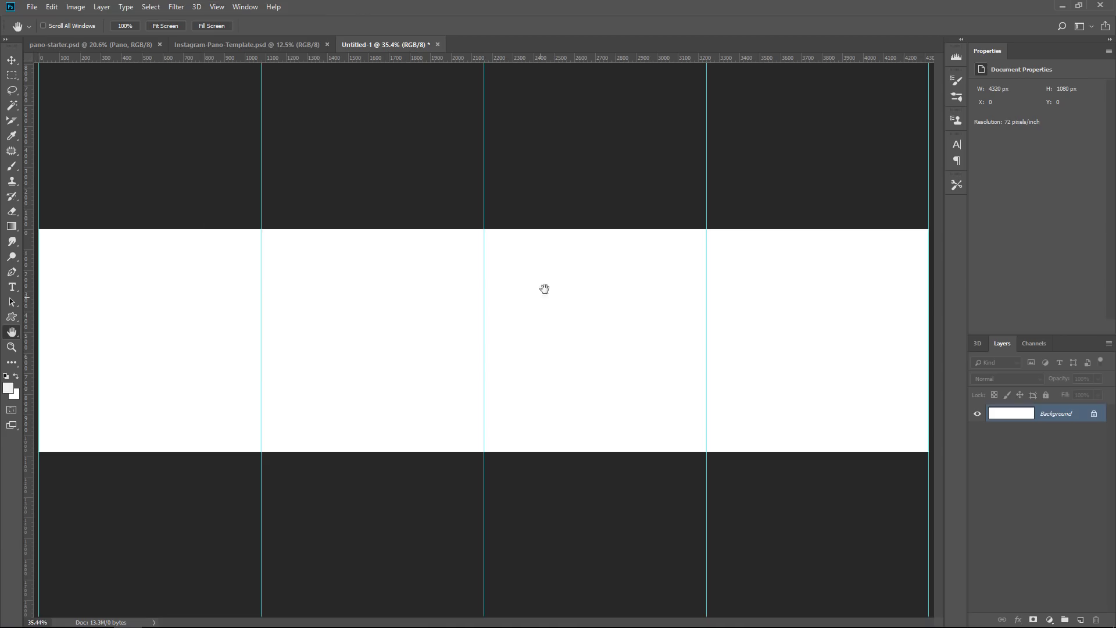
Switch the ruler units to Percent, toggling rulers off and on with Ctrl+R
right_click(579, 61)
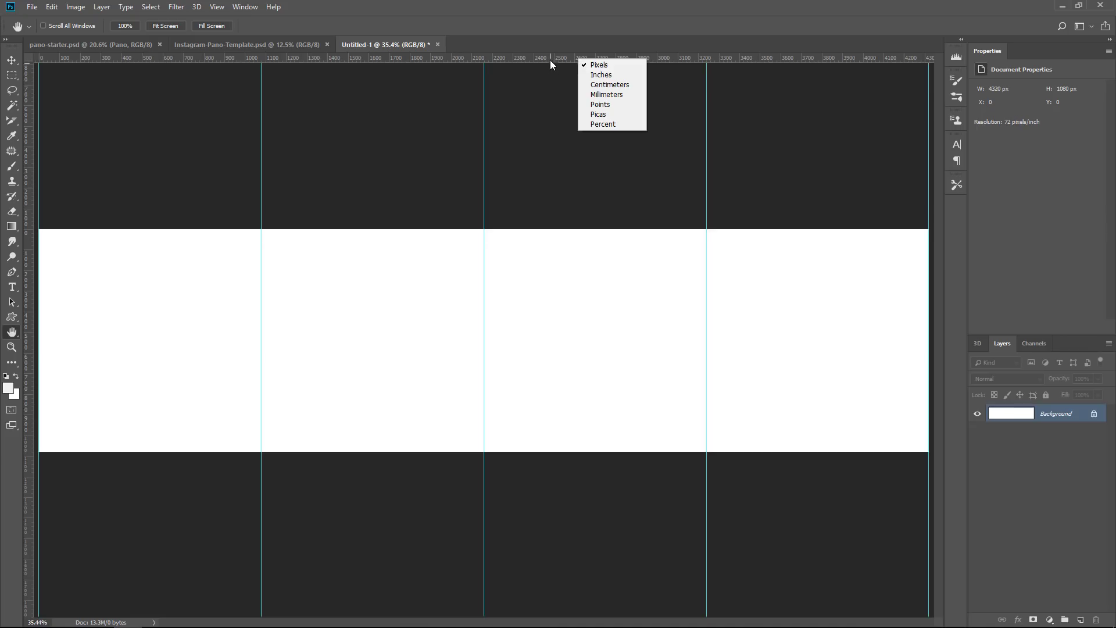
left_click(550, 59)
key("ctrl+r")
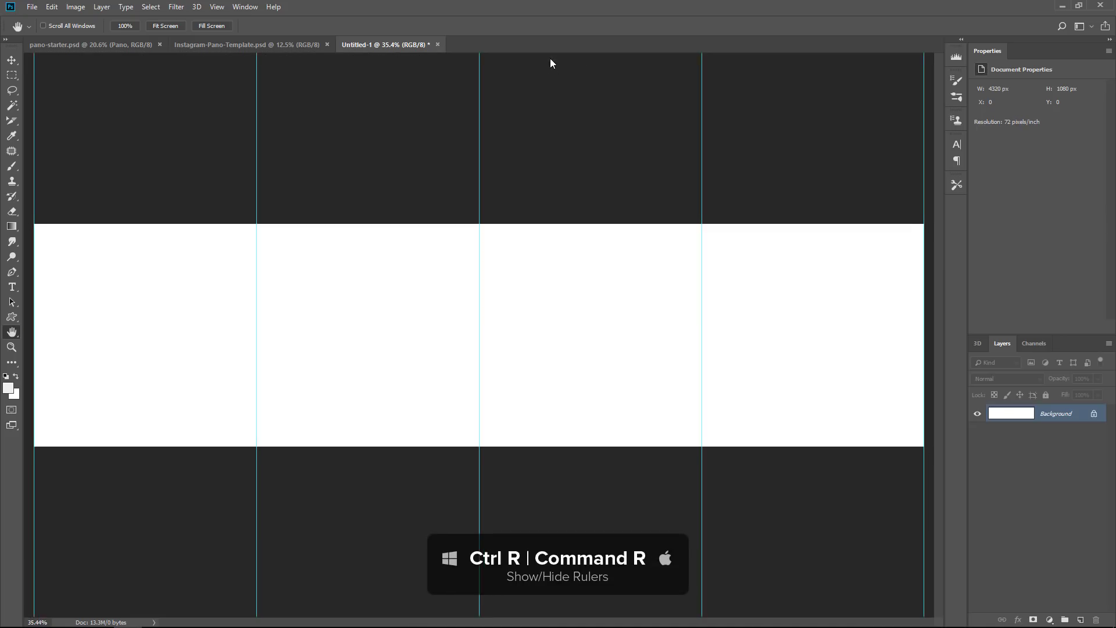
key("ctrl+r")
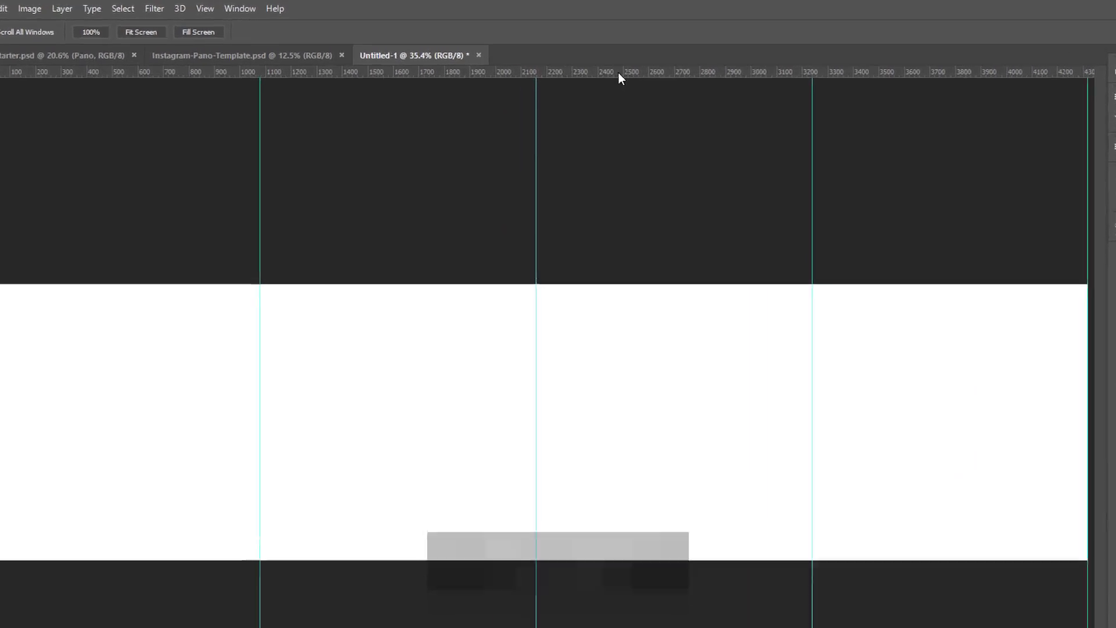
right_click(549, 59)
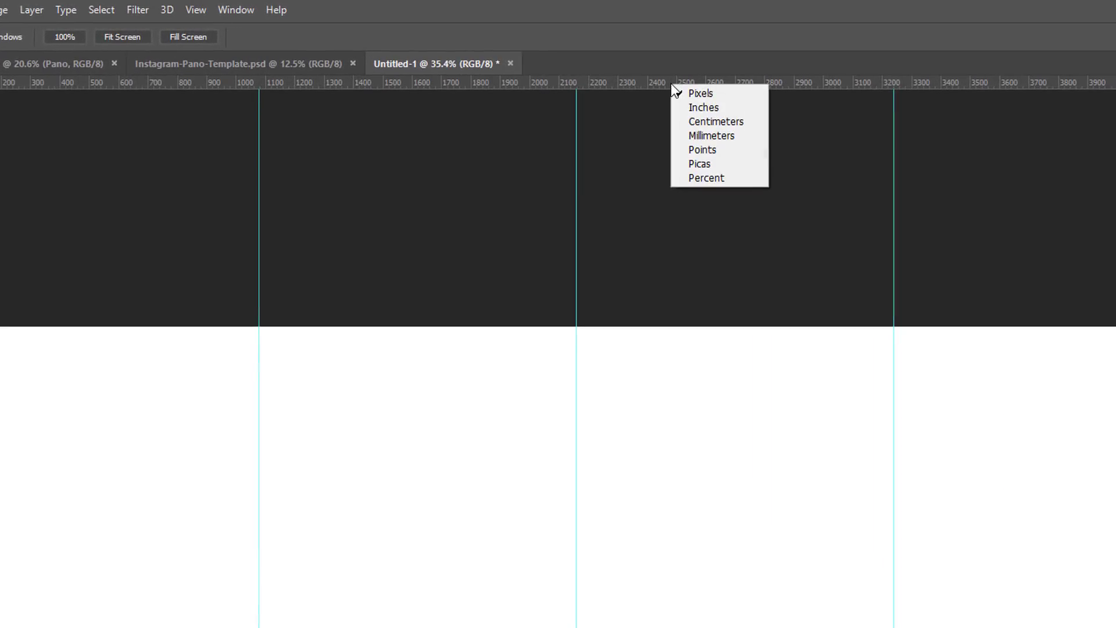
left_click(731, 177)
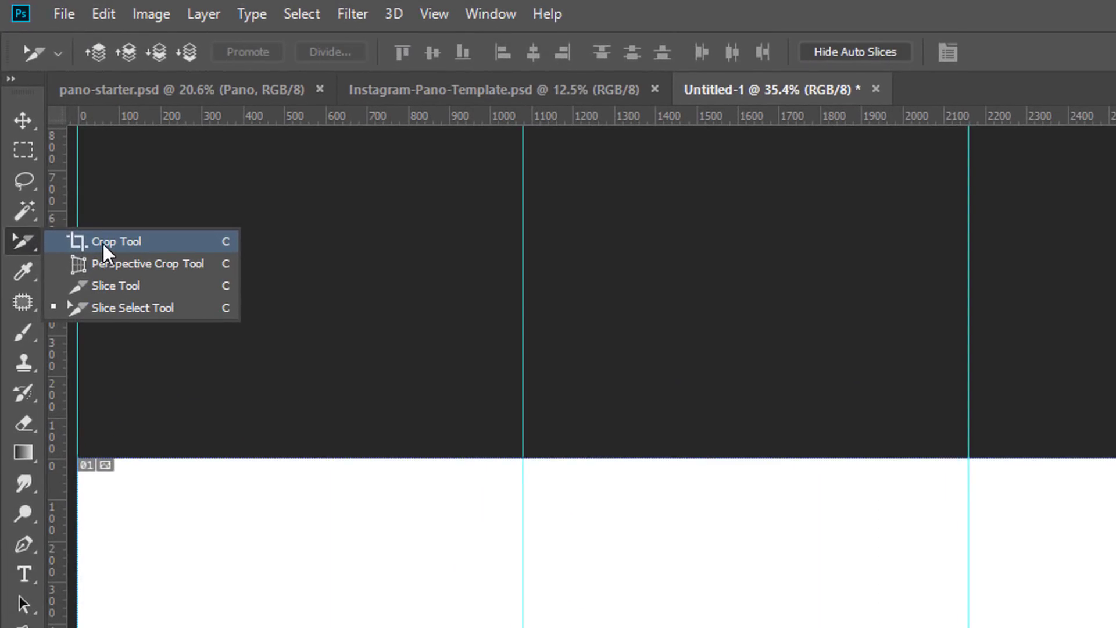
Draw four 1080 × 1080 px slices with the Slice Tool, guide to guide
left_click(142, 286)
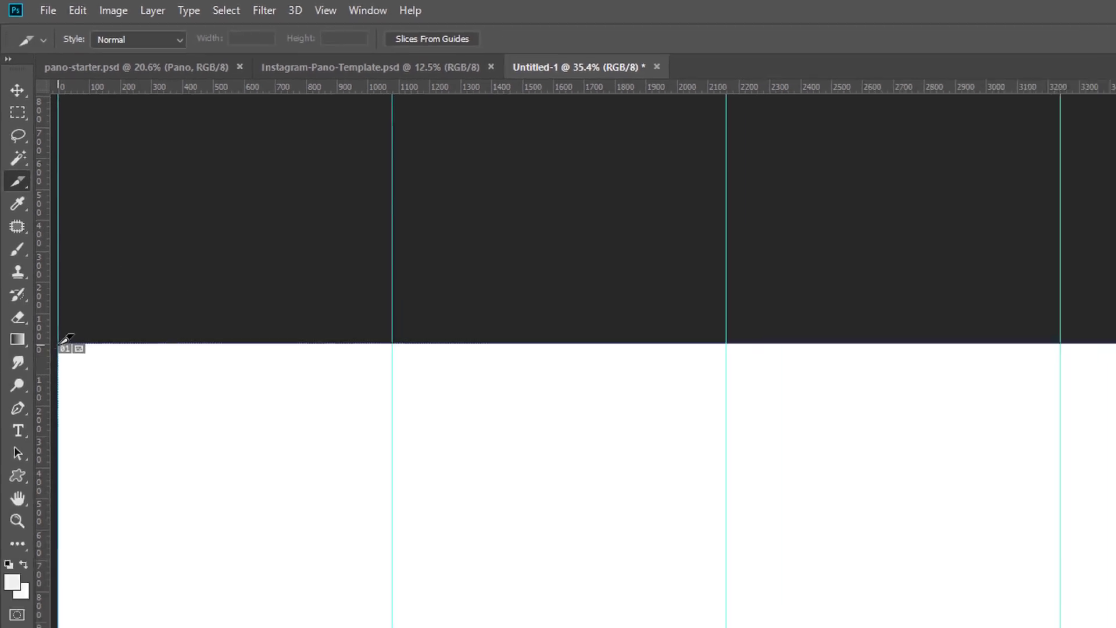
left_click_drag(62, 341, 380, 627)
left_click_drag(257, 444, 261, 449)
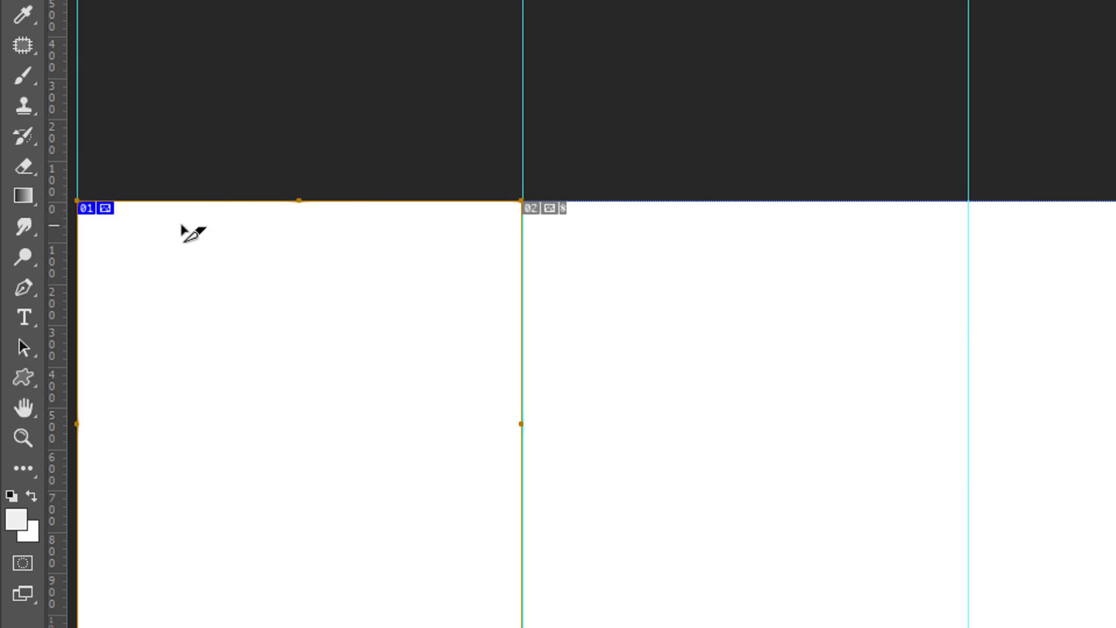
left_click_drag(493, 204, 891, 559)
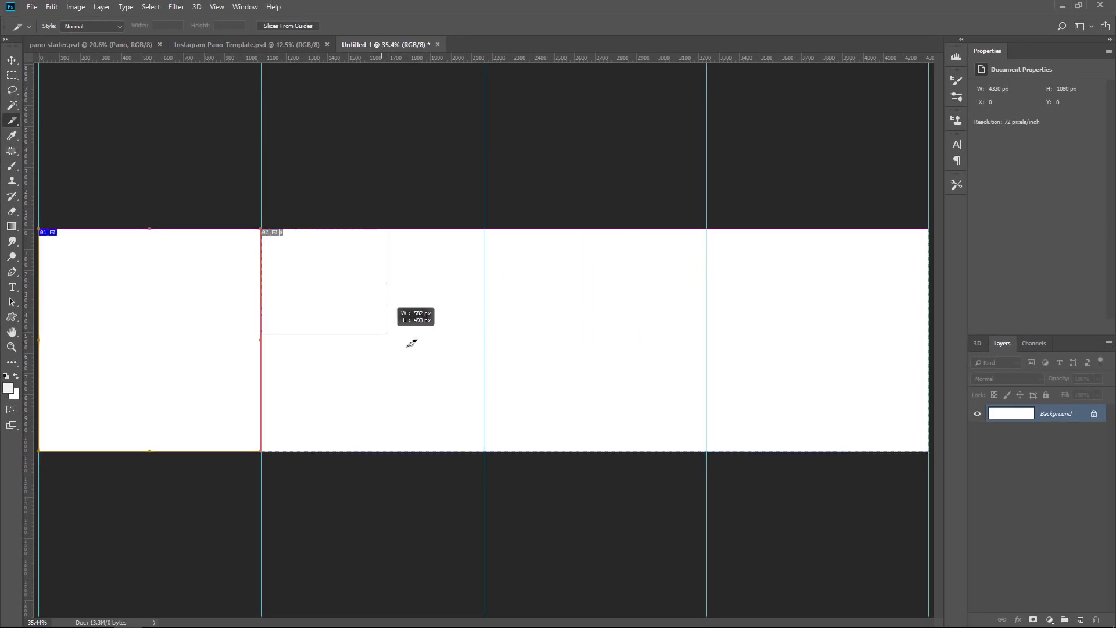
left_click_drag(472, 416, 486, 448)
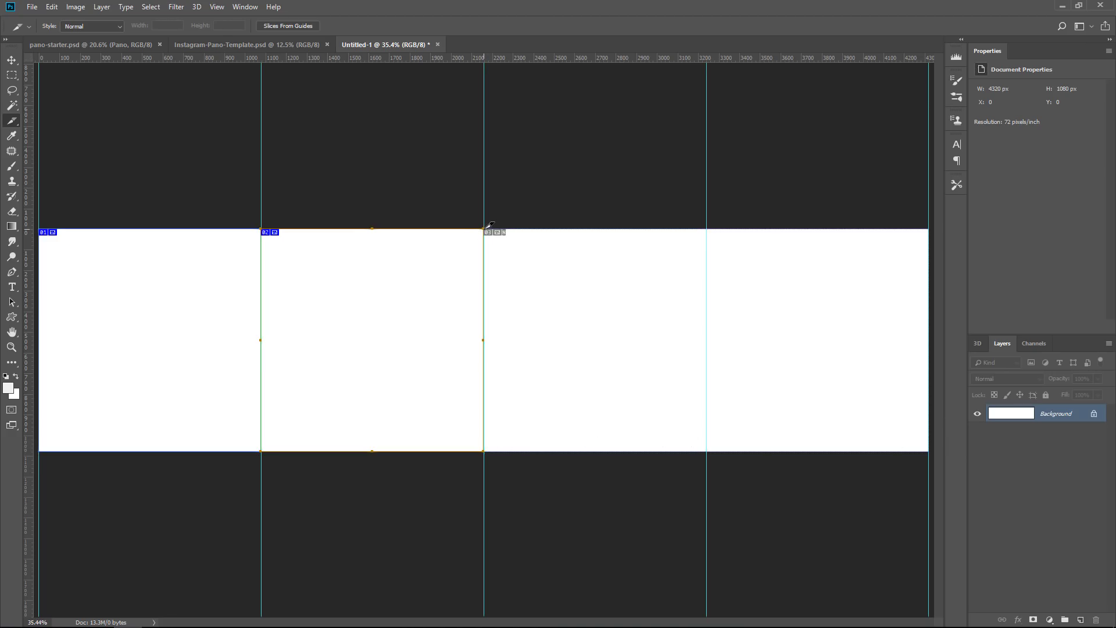
left_click_drag(488, 228, 708, 449)
left_click_drag(709, 227, 928, 451)
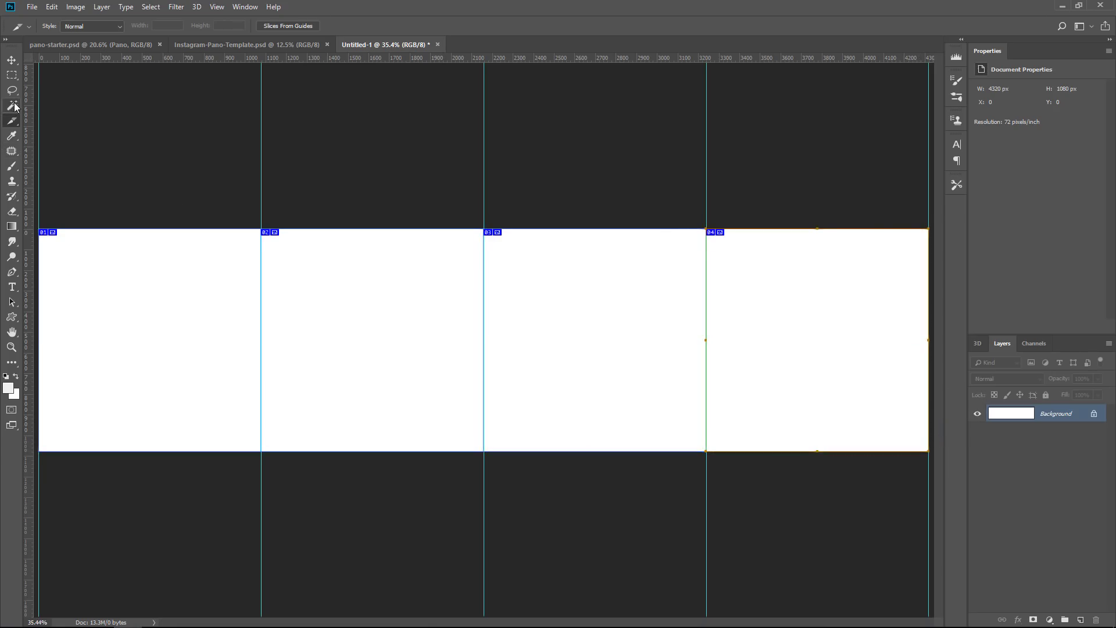
Name the first slice 'Instagram Seamless Pano 01' and copy that name
left_click(12, 121)
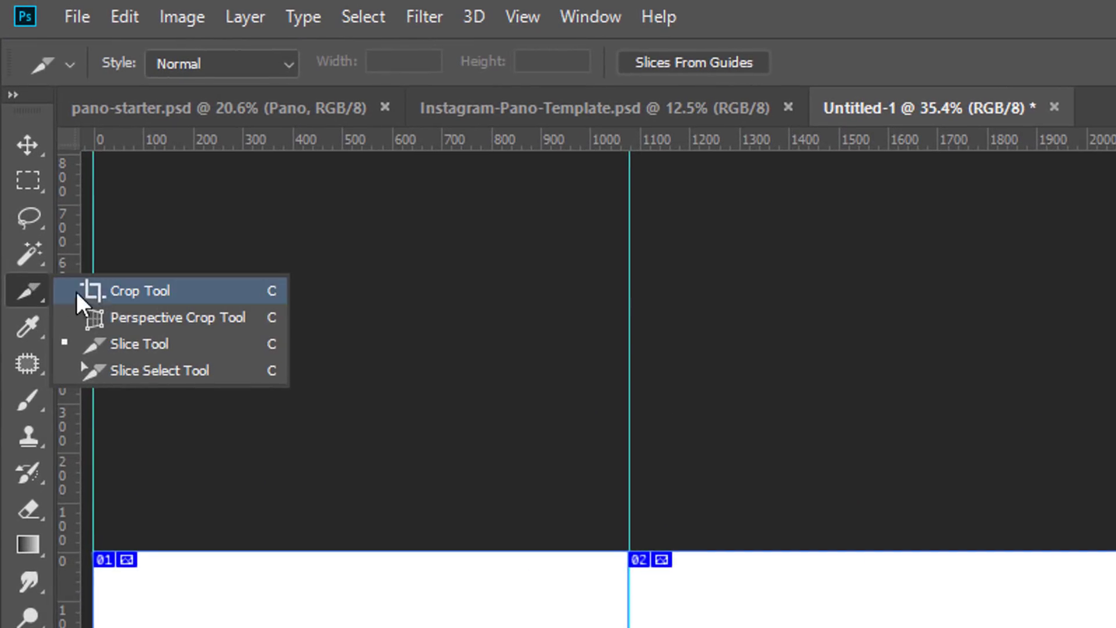
left_click(168, 372)
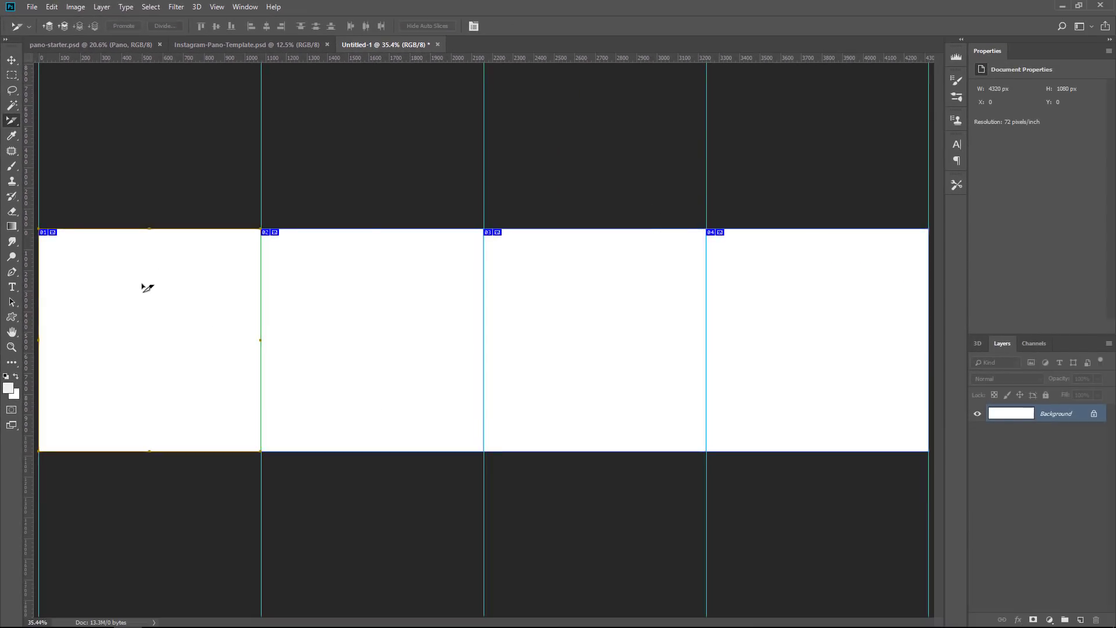
double_click(147, 287)
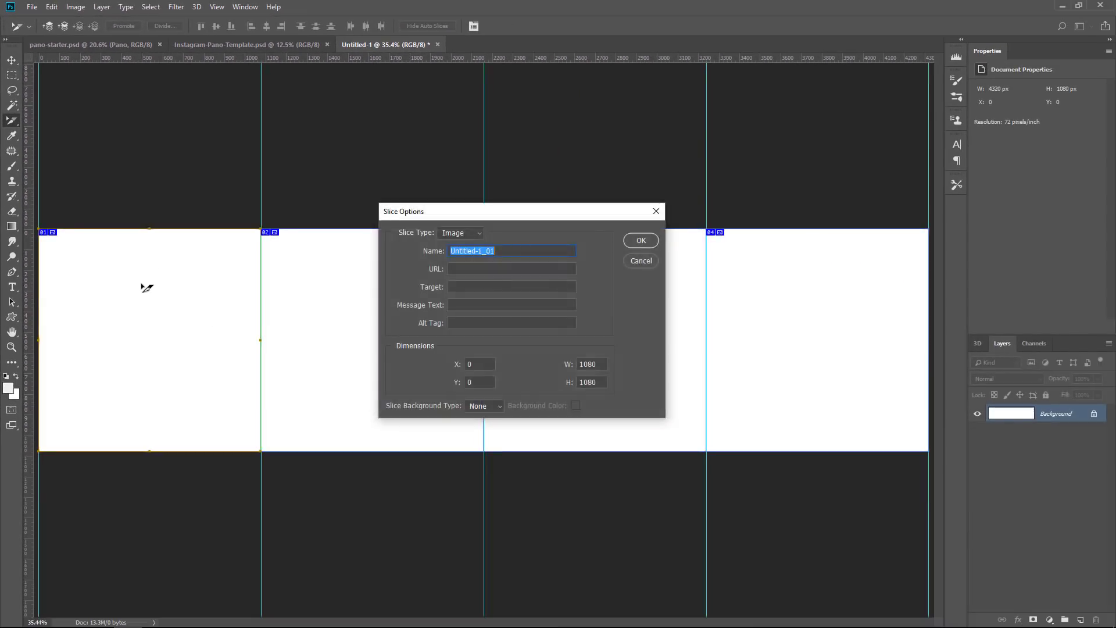
left_click_drag(483, 213, 487, 202)
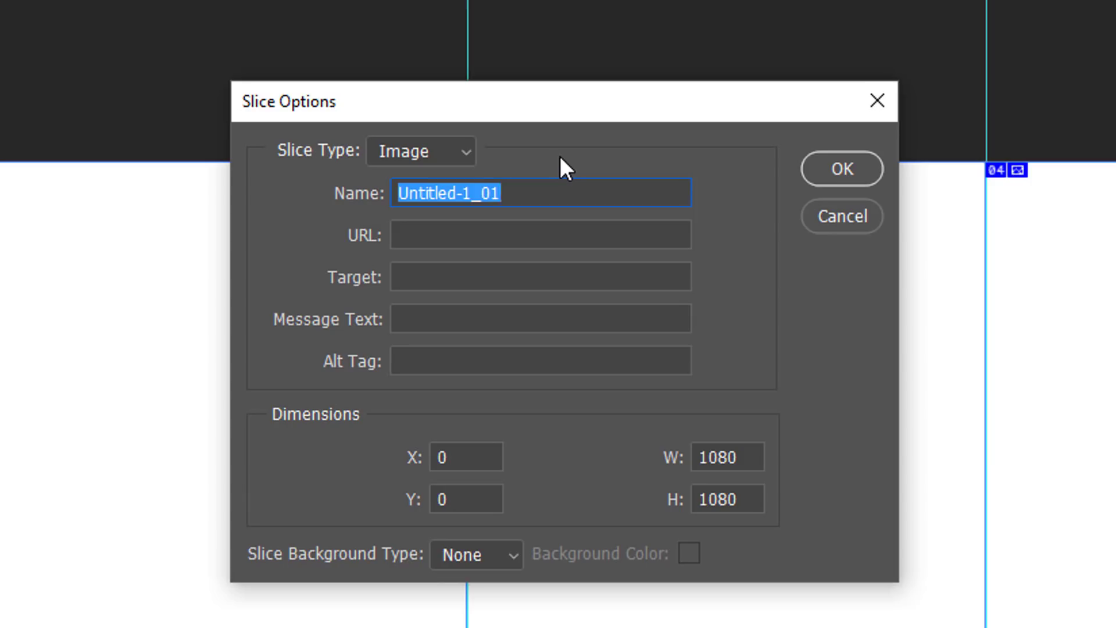
type("Instagram ")
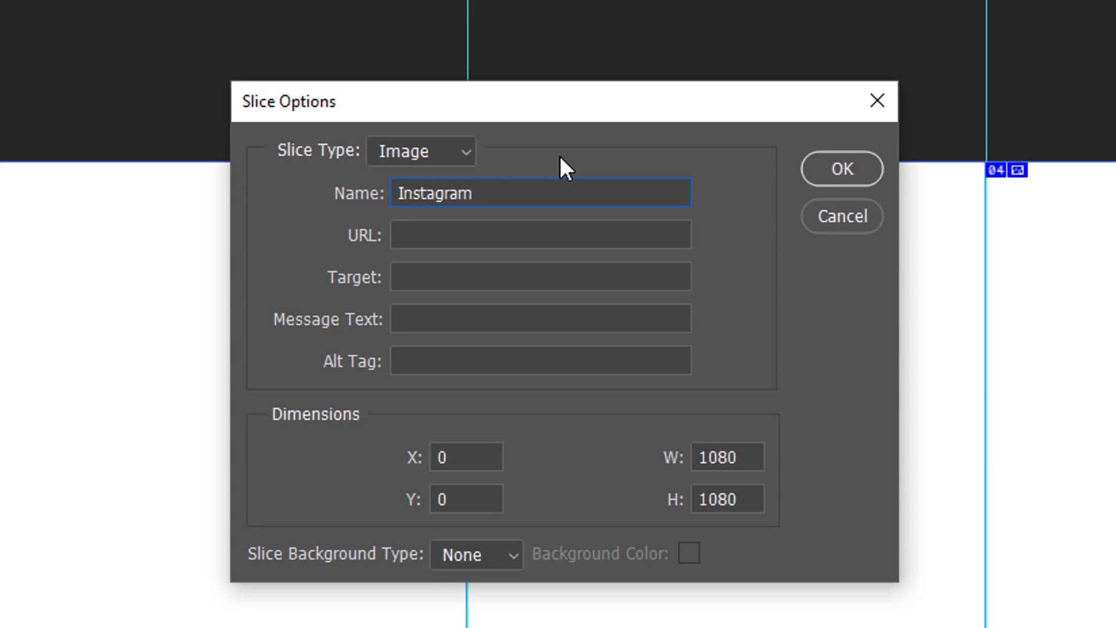
type("Seamless Pano 01")
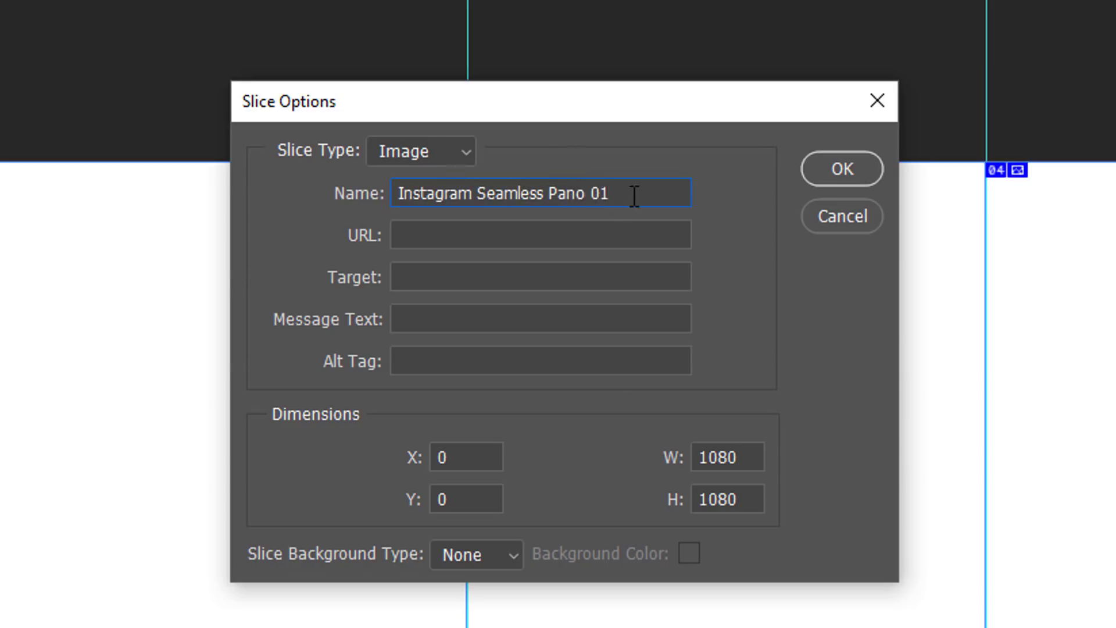
left_click_drag(622, 194, 395, 187)
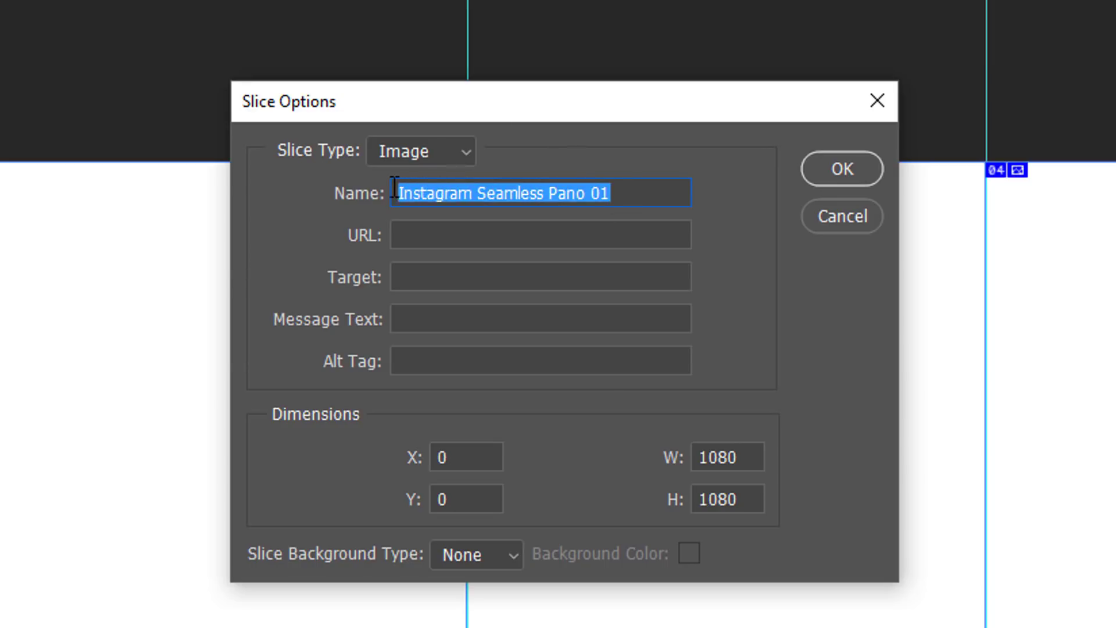
key("ctrl+c")
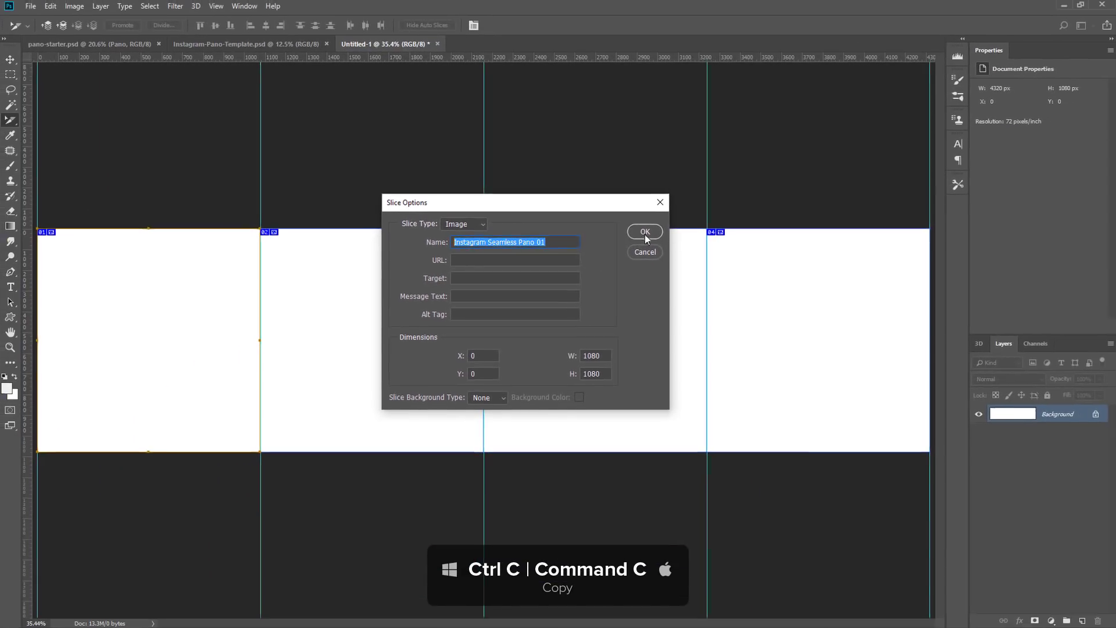
left_click(842, 168)
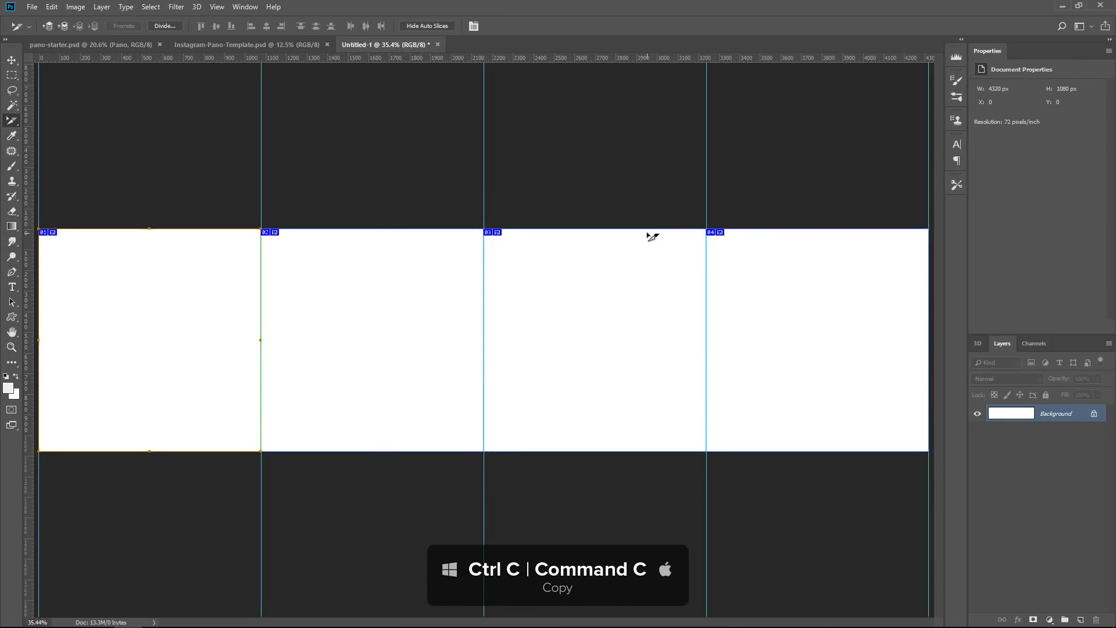
Paste the name into slices two to four, ending with 'Instagram Seamless Pano 04'
double_click(371, 263)
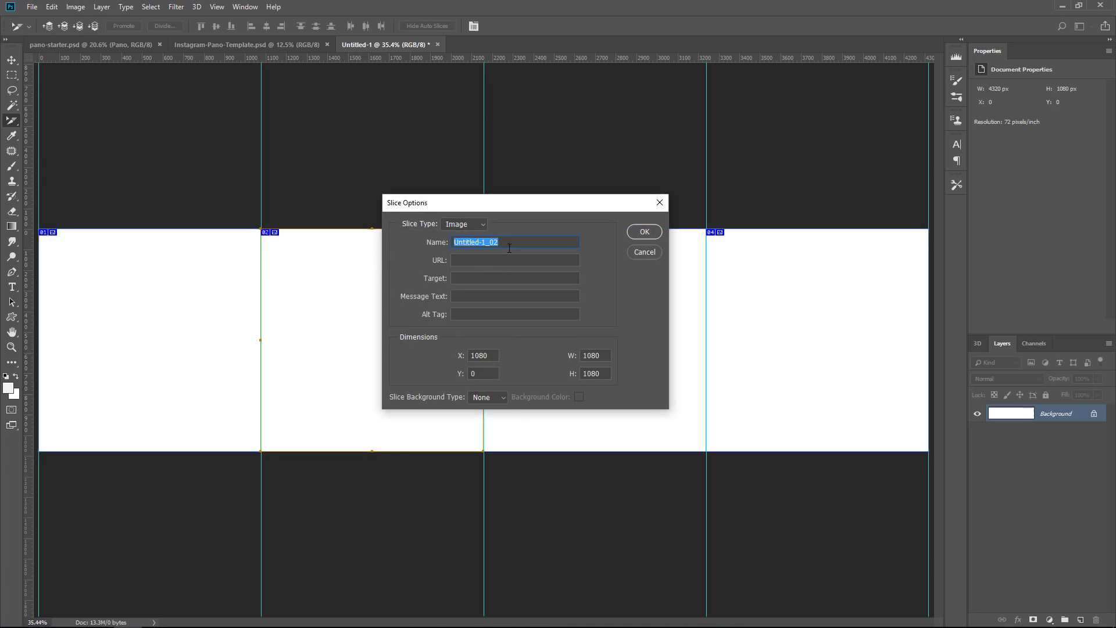
key("ctrl+v")
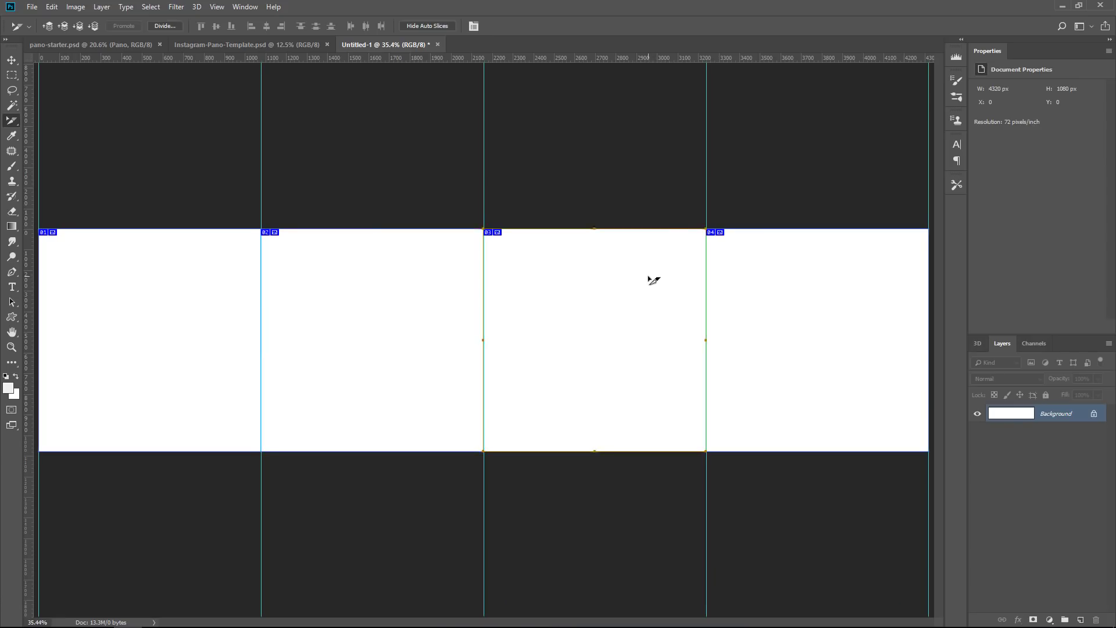
double_click(653, 280)
key("ctrl+v")
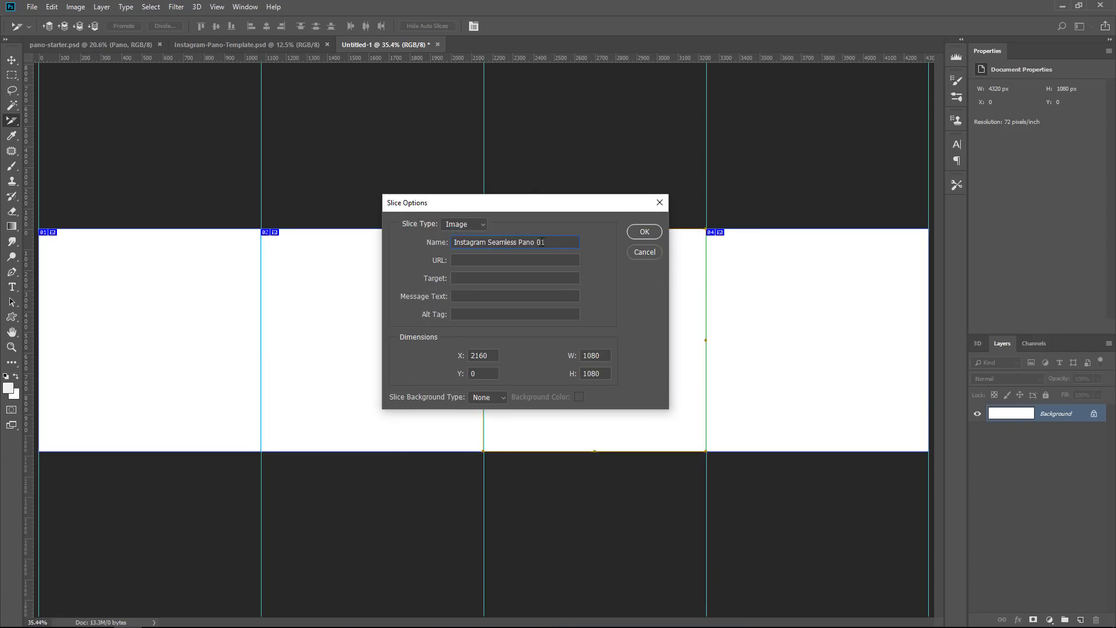
left_click(640, 236)
double_click(792, 301)
key("ctrl+v")
left_click(647, 232)
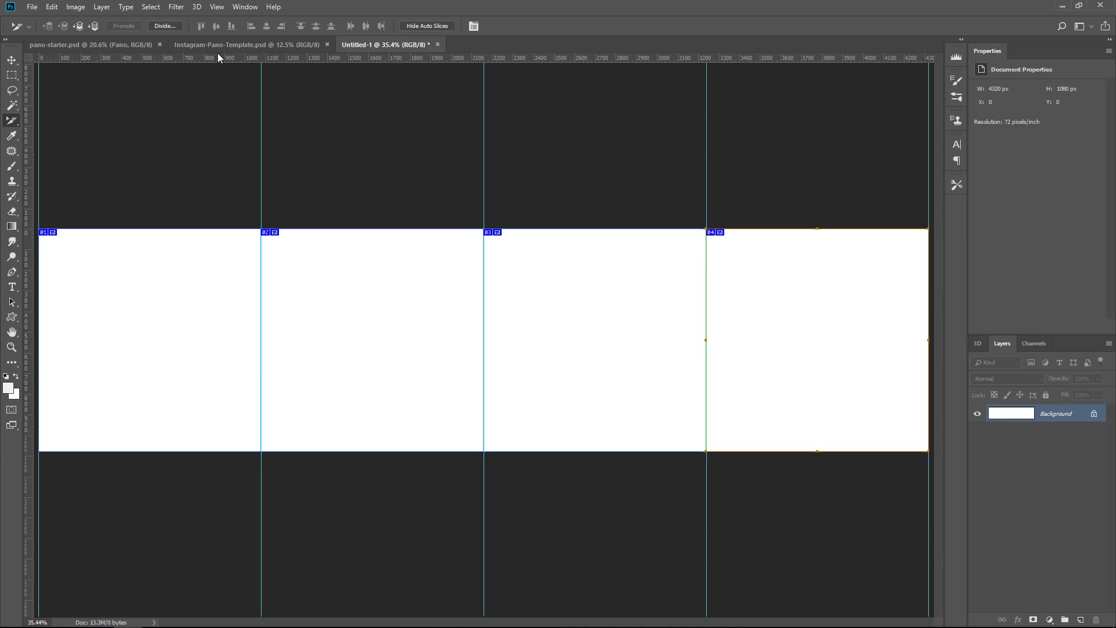
Drag the Pano layer from pano-starter.psd into Untitled-1, holding Shift to centre it
left_click(106, 45)
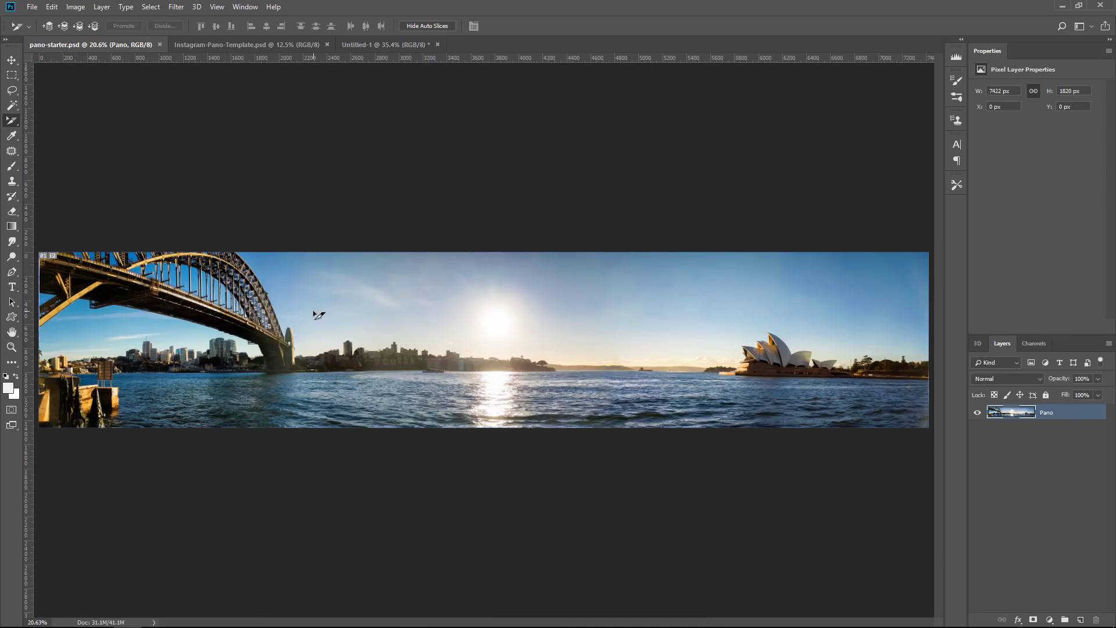
left_click(12, 60)
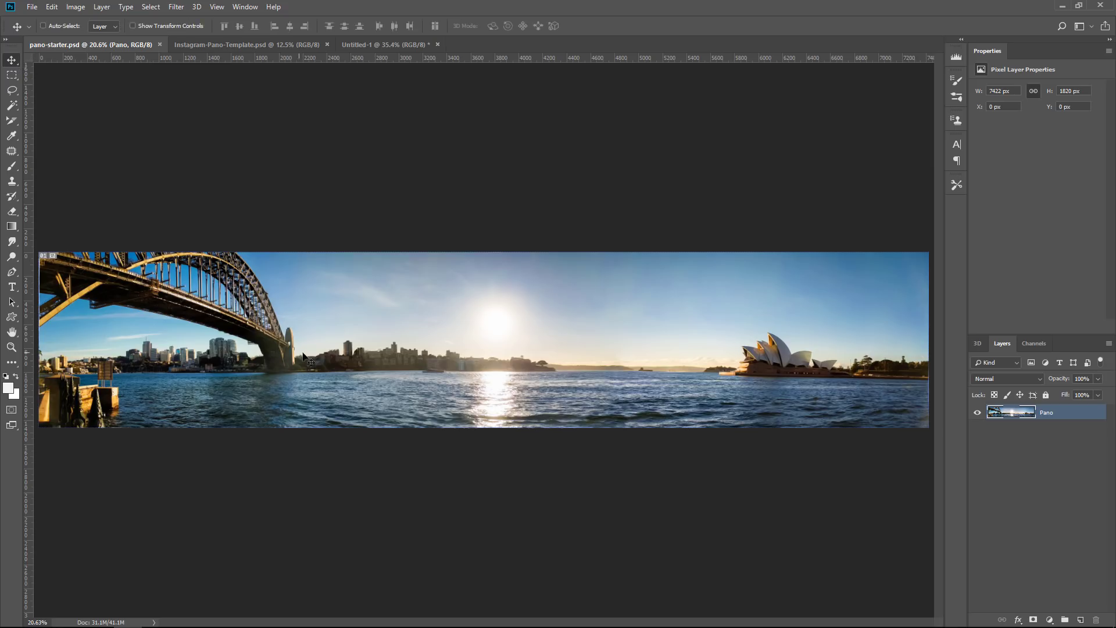
left_click_drag(318, 357, 351, 341)
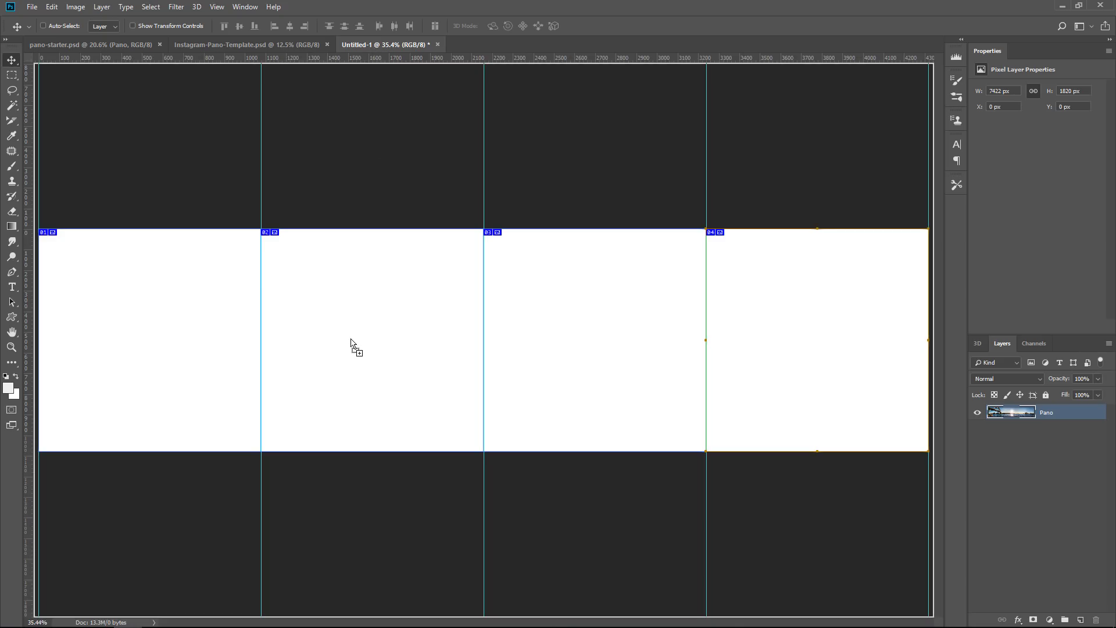
key("shift")
left_click_drag(351, 342, 352, 343)
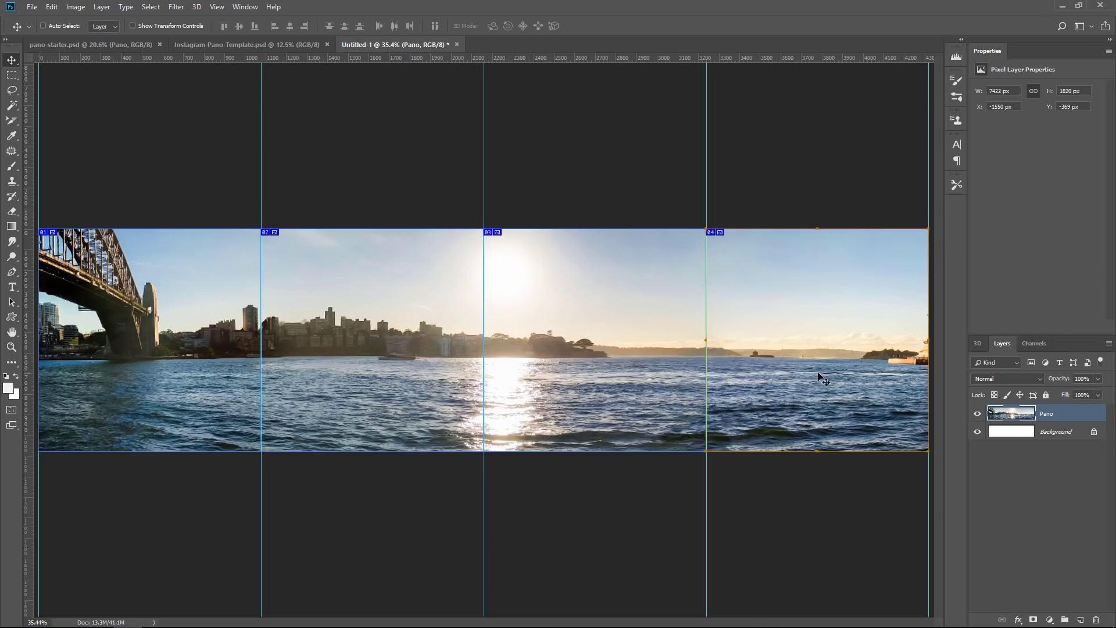
scroll(479, 312, "down", 5)
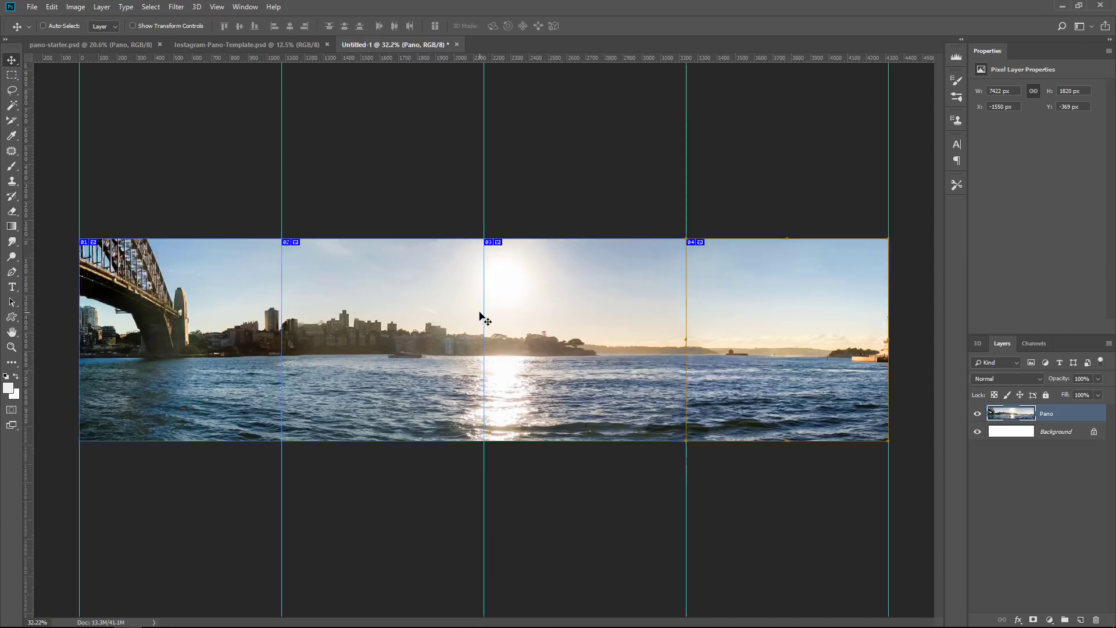
Try free-transforming the Pano layer, then cancel it with Esc
key("ctrl+t")
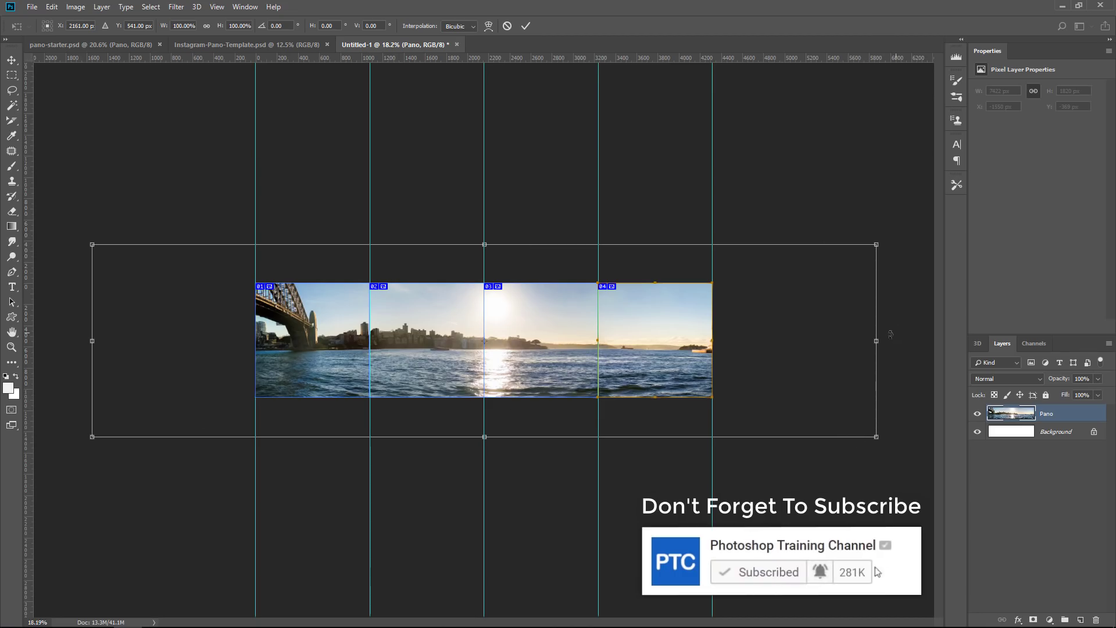
left_click_drag(876, 339, 732, 344)
left_click_drag(92, 342, 248, 347)
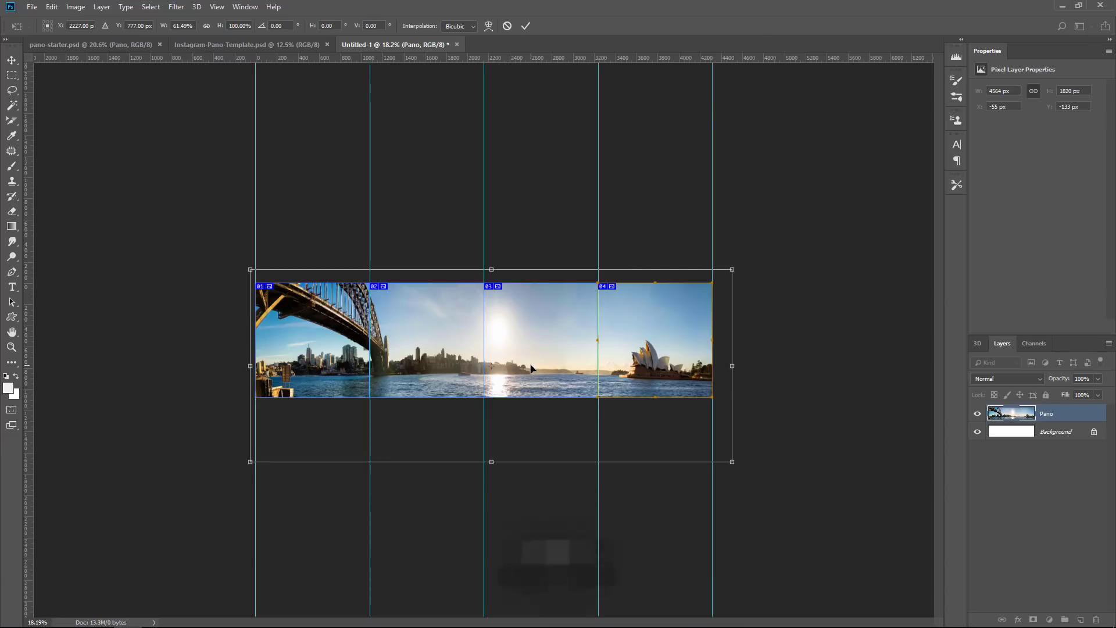
key("Escape")
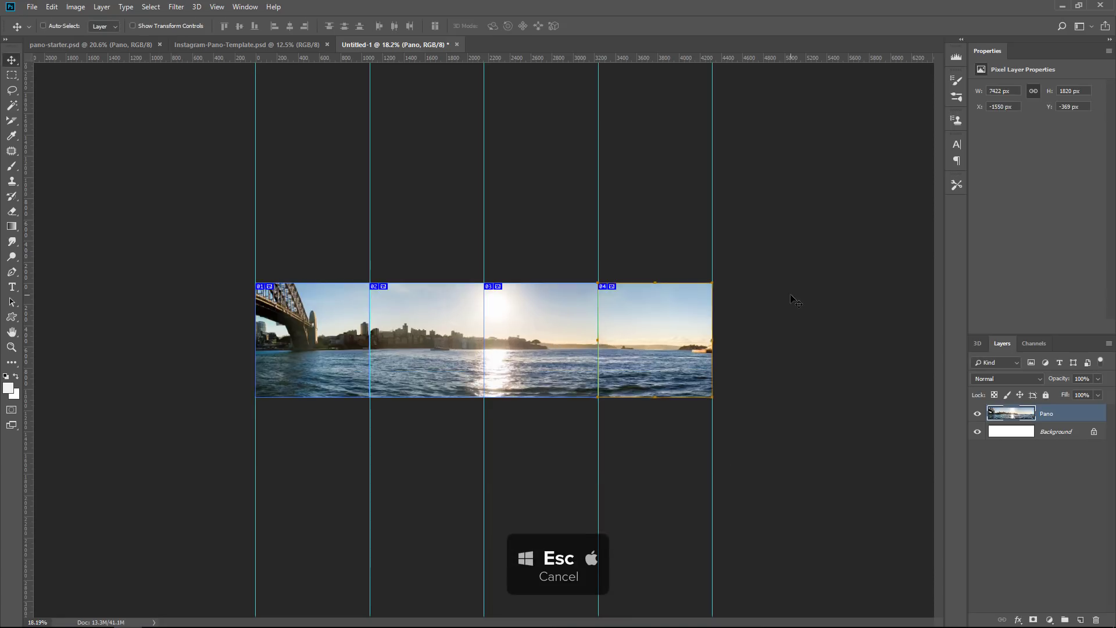
Scale the Pano layer to about 75% (5590 × 1371 px), top-aligned across the slices
key("ctrl+t")
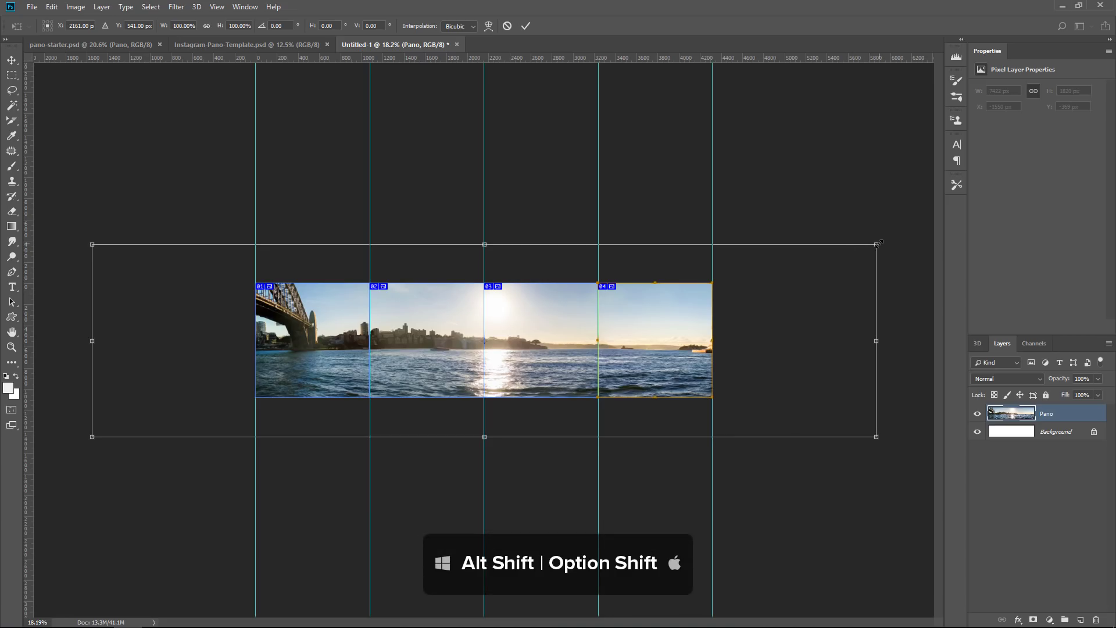
left_click_drag(877, 244, 794, 261)
left_click_drag(635, 337, 647, 353)
left_click_drag(186, 434, 203, 430)
left_click_drag(588, 360, 587, 361)
left_click_drag(807, 430, 794, 428)
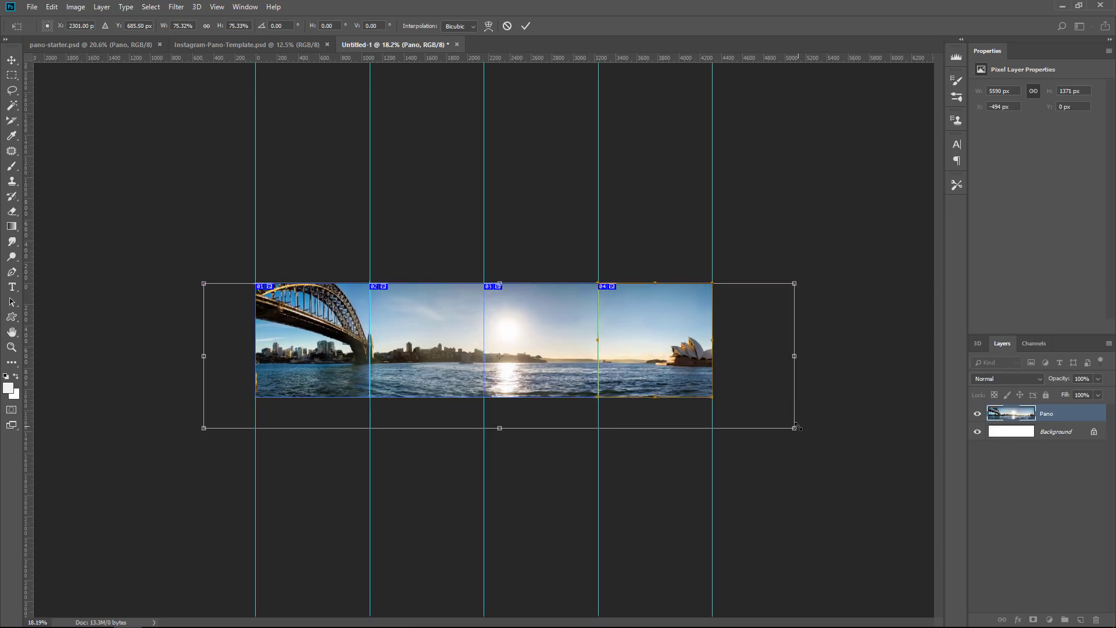
key("Return")
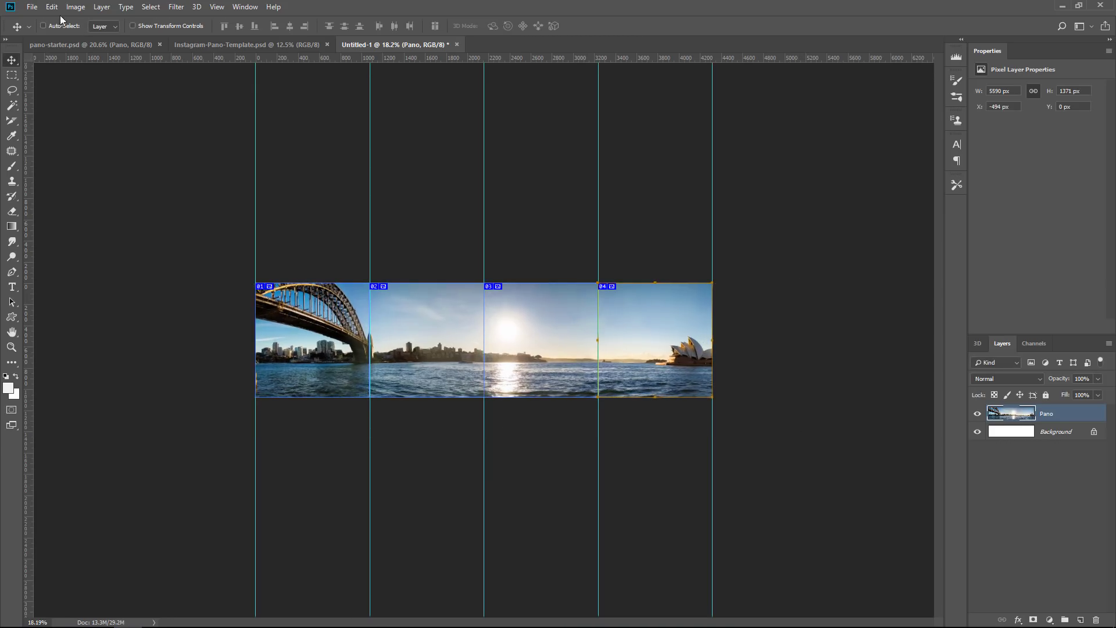
Content-aware scale the panorama from both sides down to 4490 px wide
left_click(53, 8)
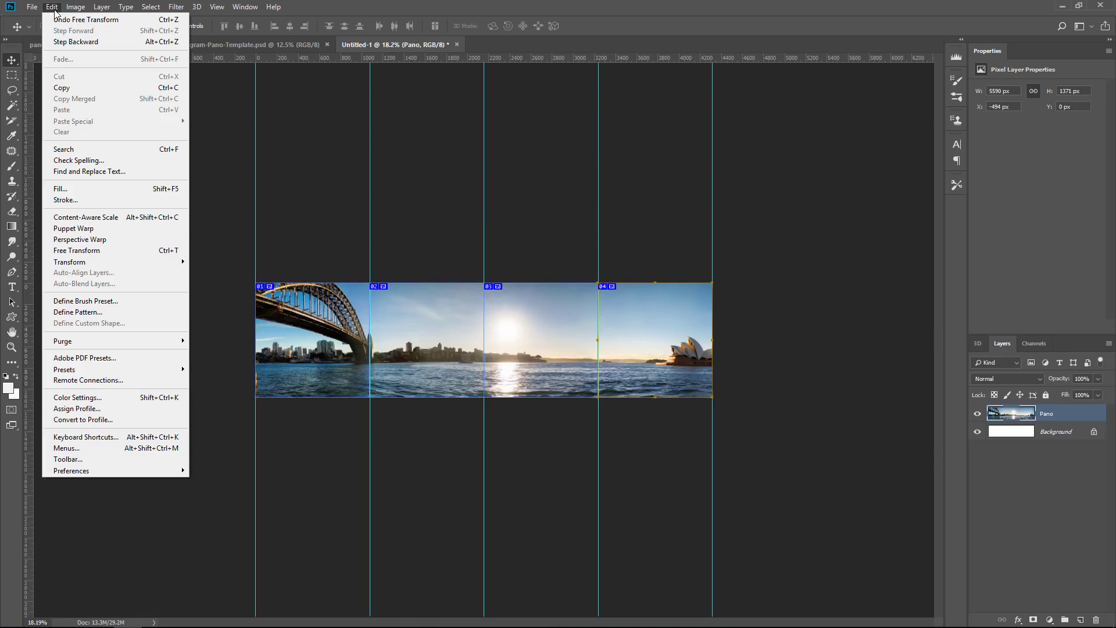
left_click(124, 215)
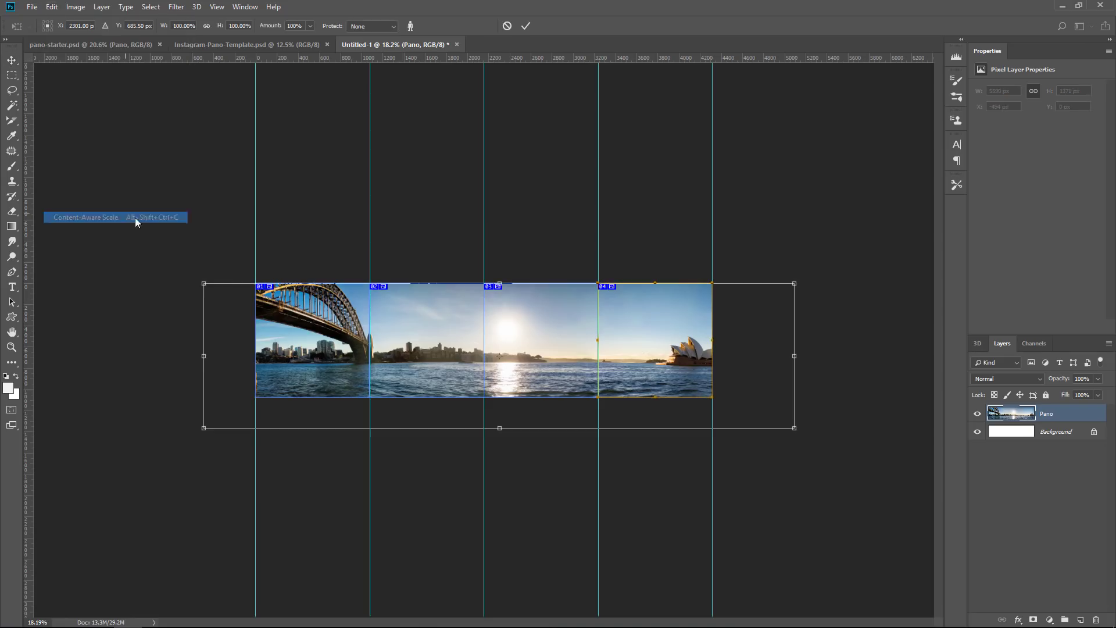
left_click_drag(799, 355, 748, 358)
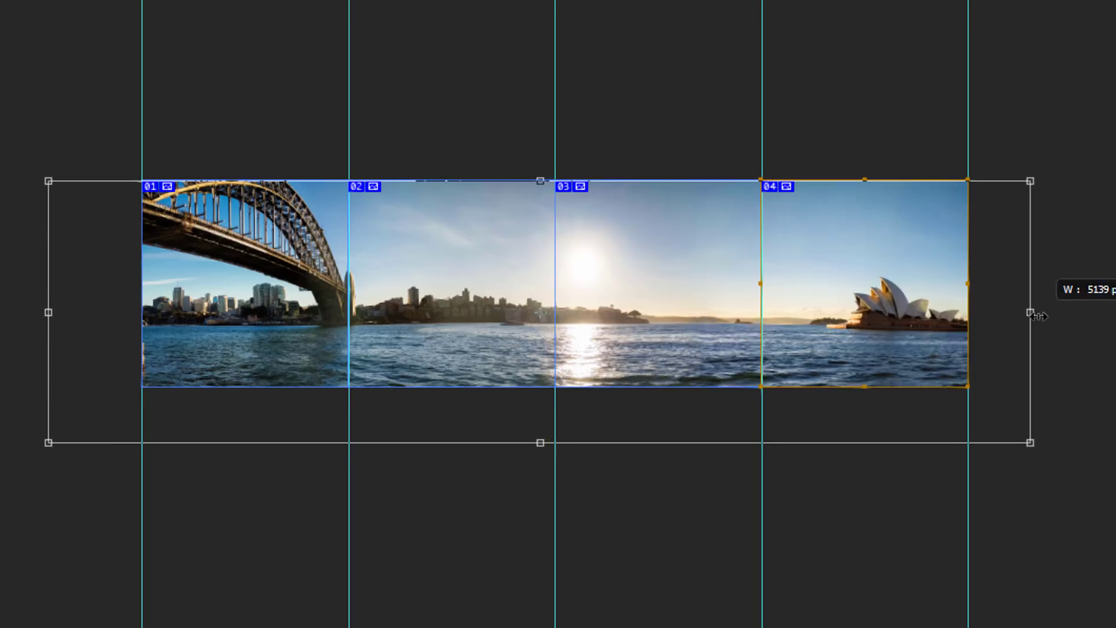
left_click_drag(1037, 315, 967, 312)
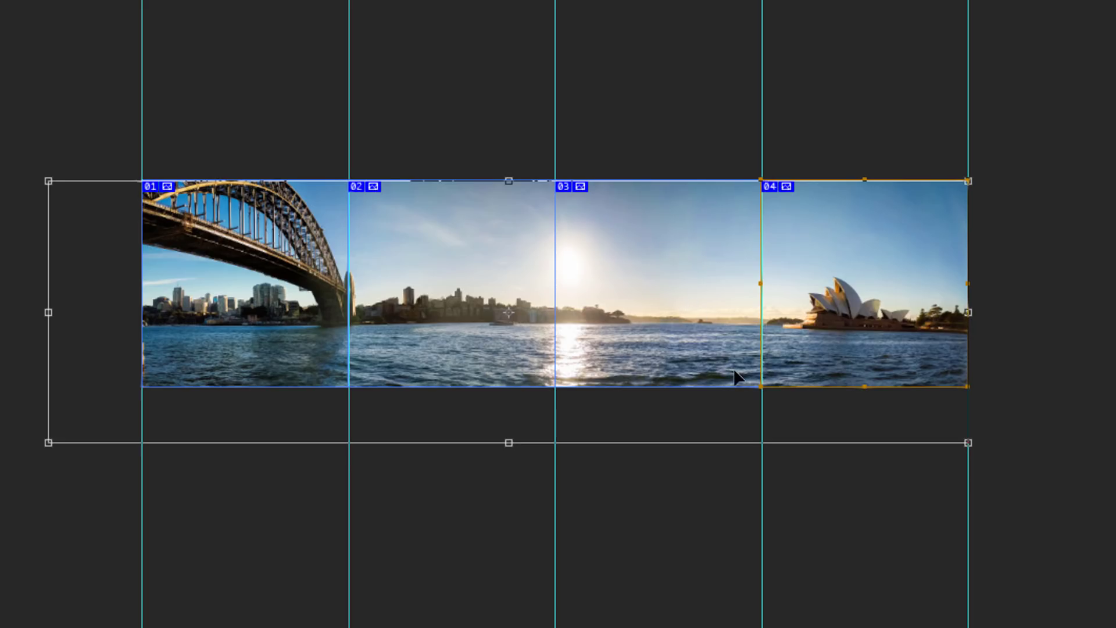
left_click_drag(41, 318, 86, 323)
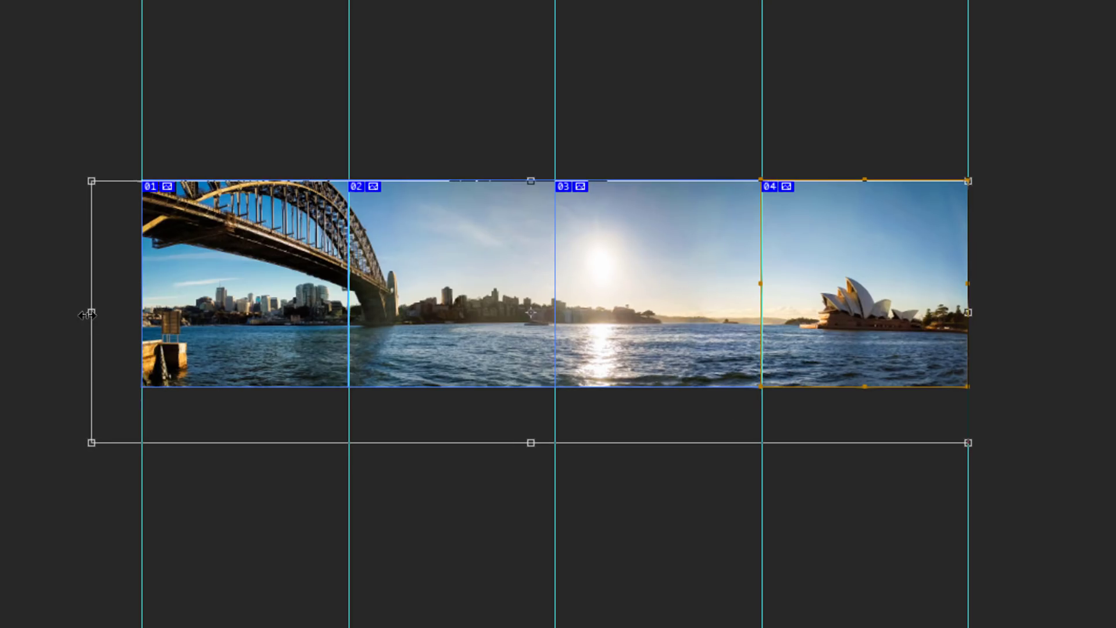
left_click_drag(91, 312, 107, 317)
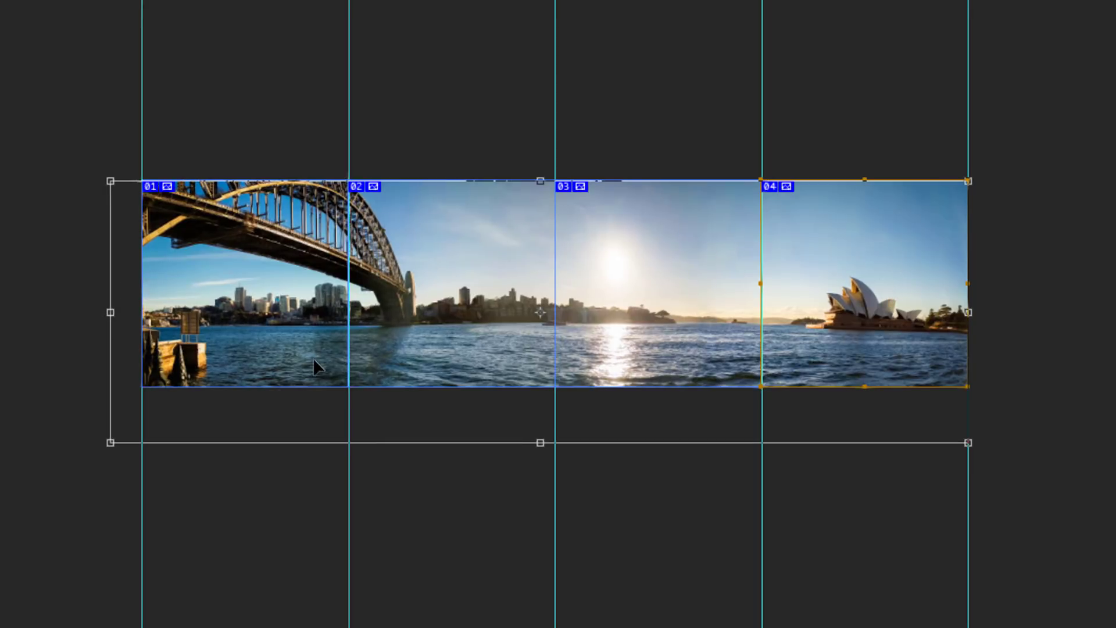
key("Return")
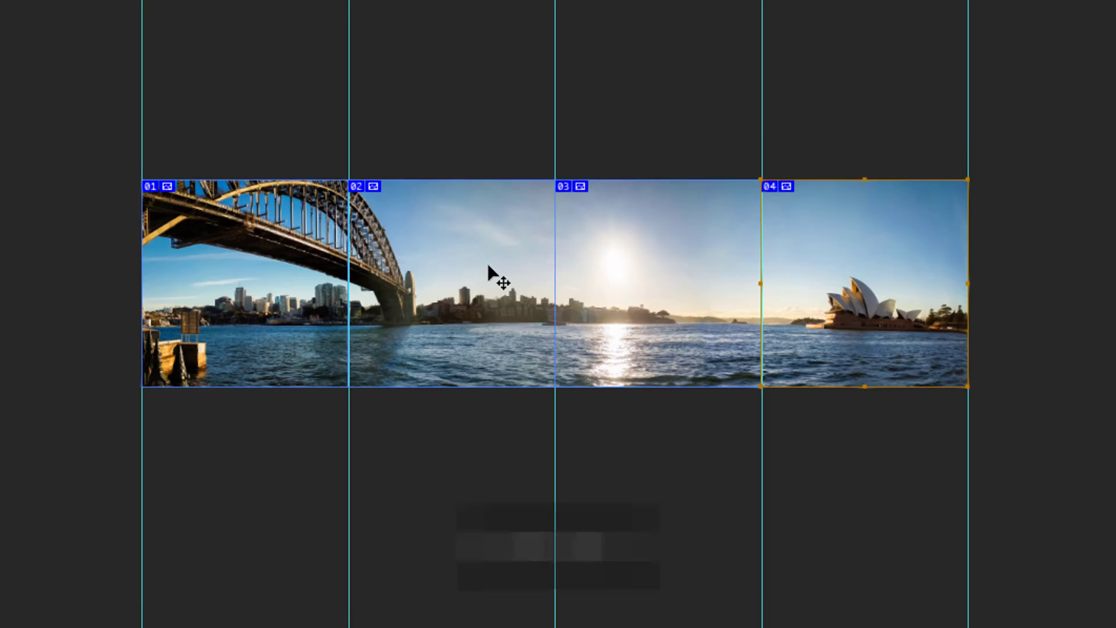
Move the Pano layer back to a 0 px vertical offset with the Move tool
key("v")
mouse_move(489, 270)
left_mouse_down()
mouse_move(496, 252)
mouse_move(495, 274)
left_mouse_up()
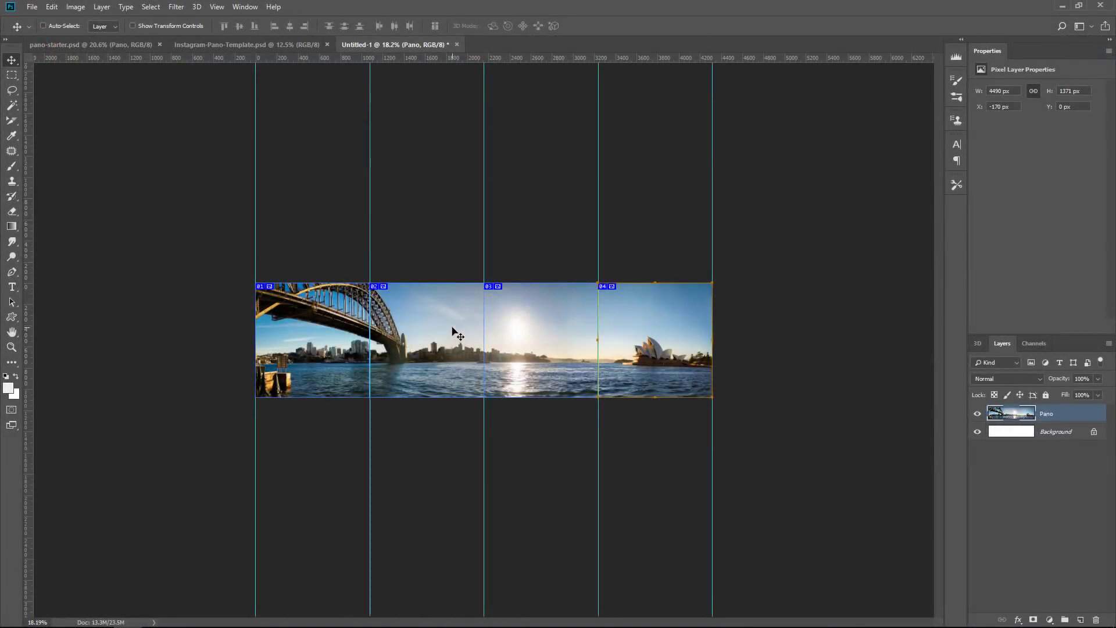
Open Save for Web (Legacy) on the sliced pano, keeping JPEG as the output format
left_click(32, 11)
mouse_move(85, 168)
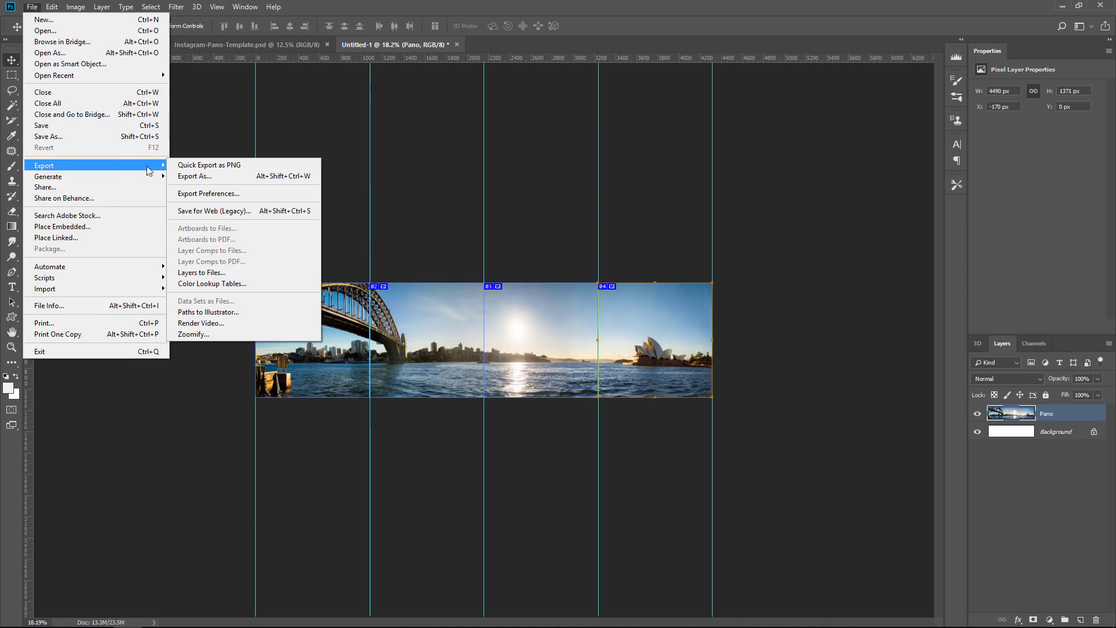
left_click(219, 210)
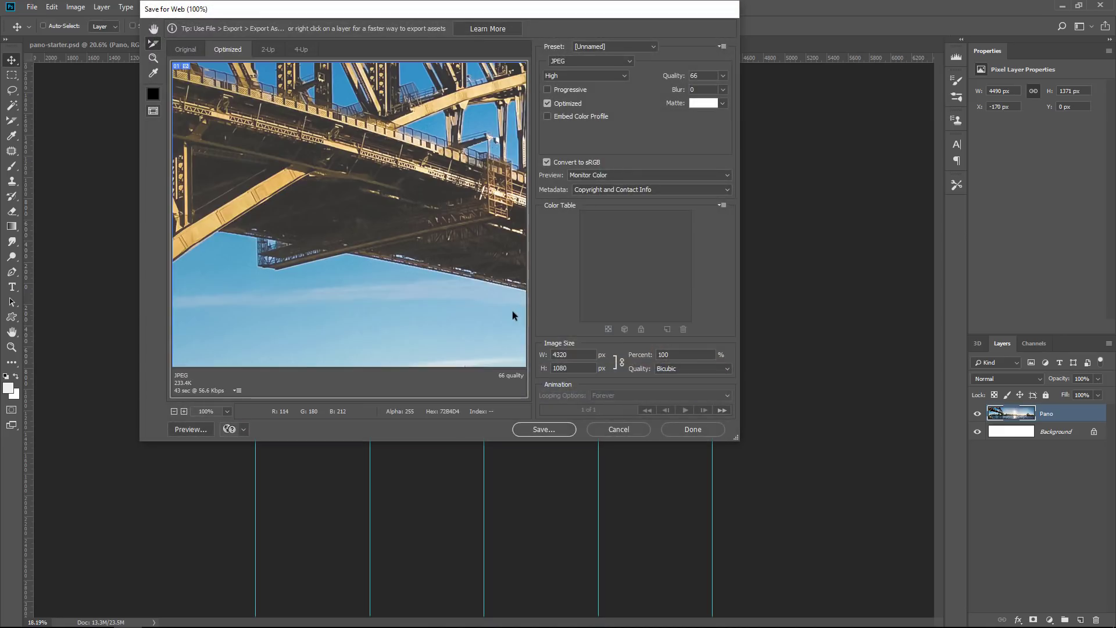
left_click(561, 62)
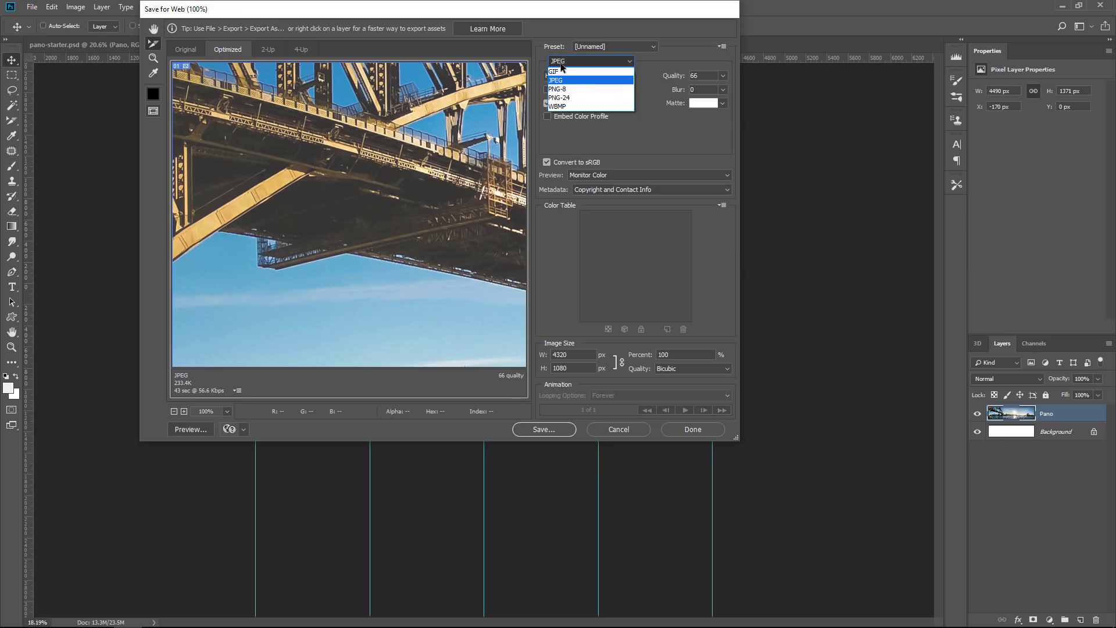
left_click(560, 65)
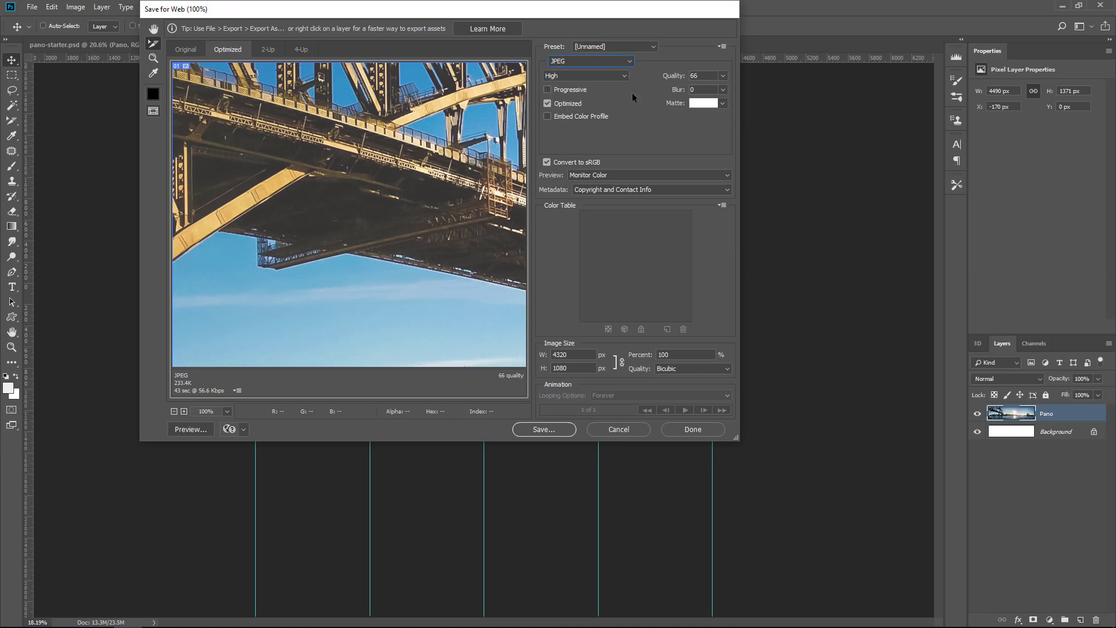
left_click(573, 76)
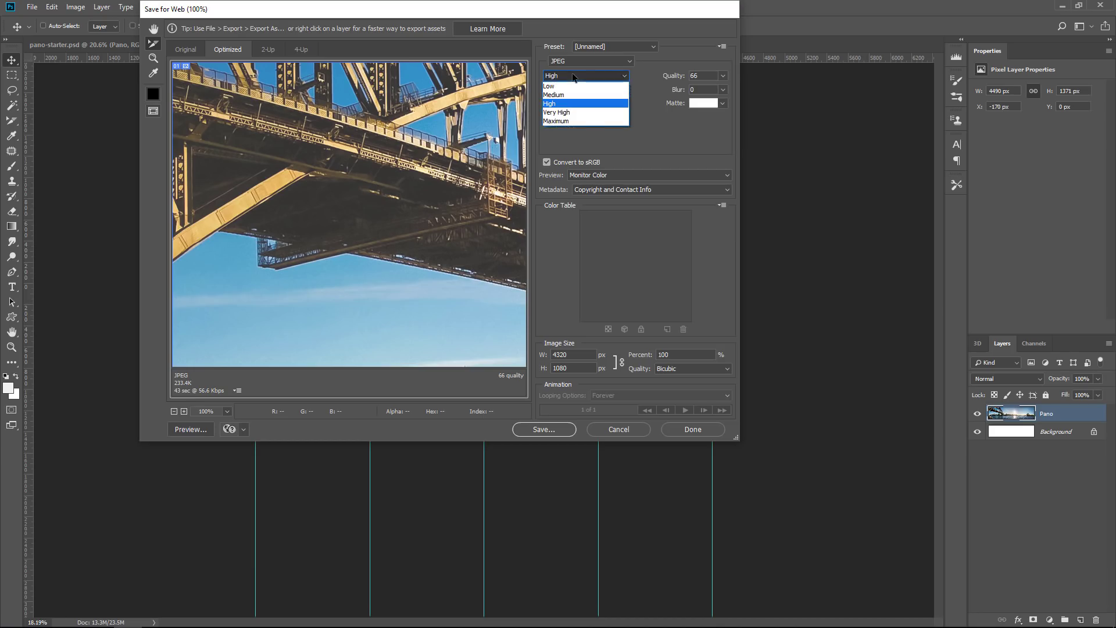
Set JPEG quality to Maximum and save All Slices into the Instagram Tutorial folder
left_click(574, 121)
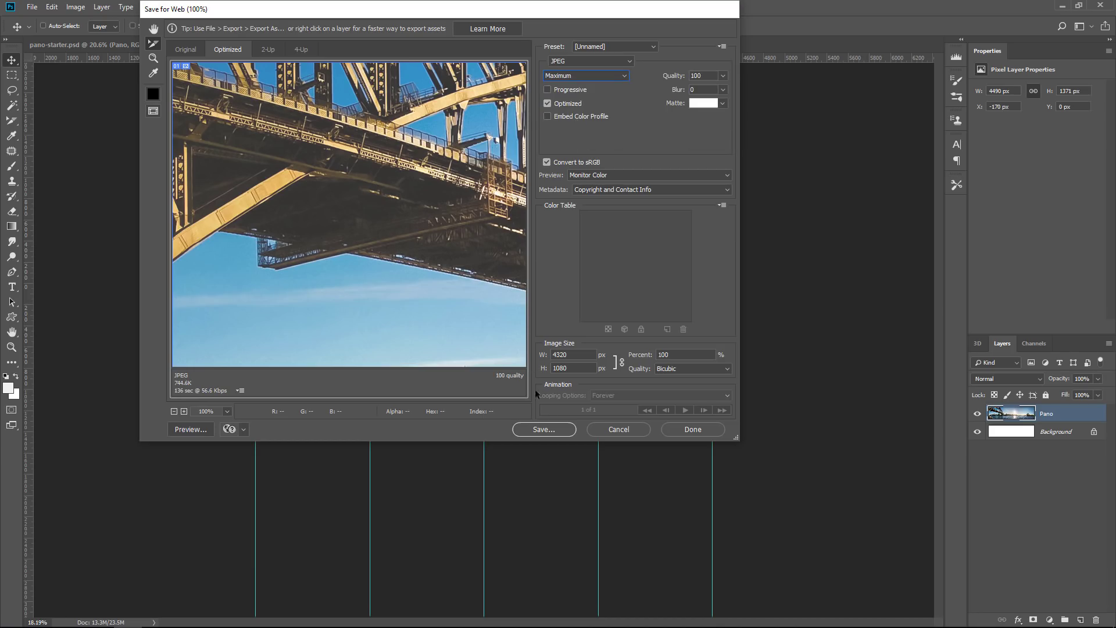
left_click(552, 431)
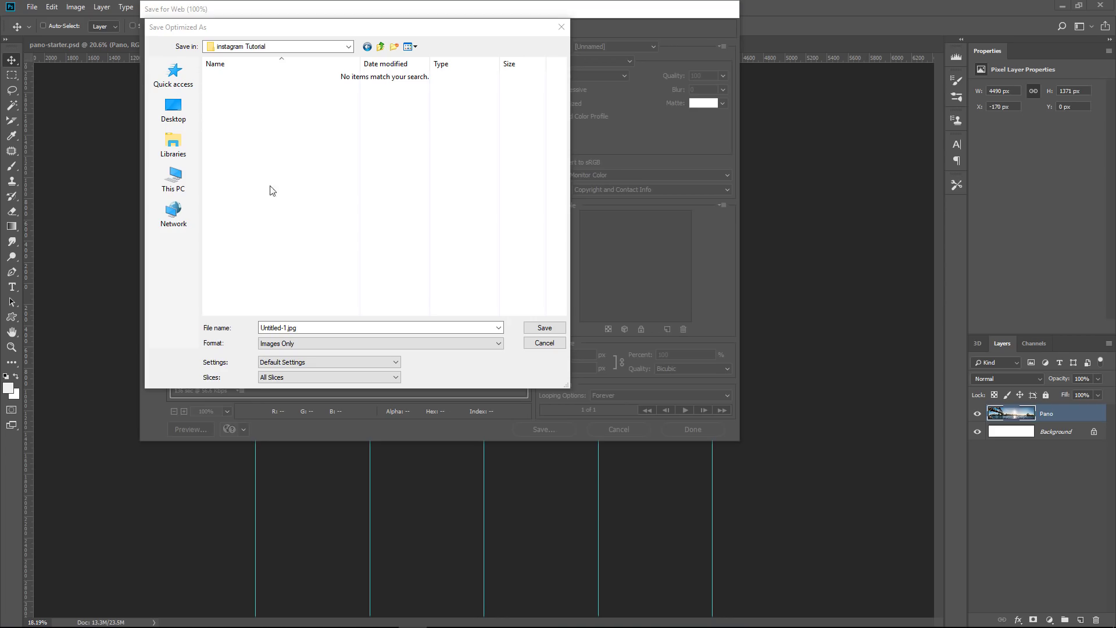
left_click(274, 377)
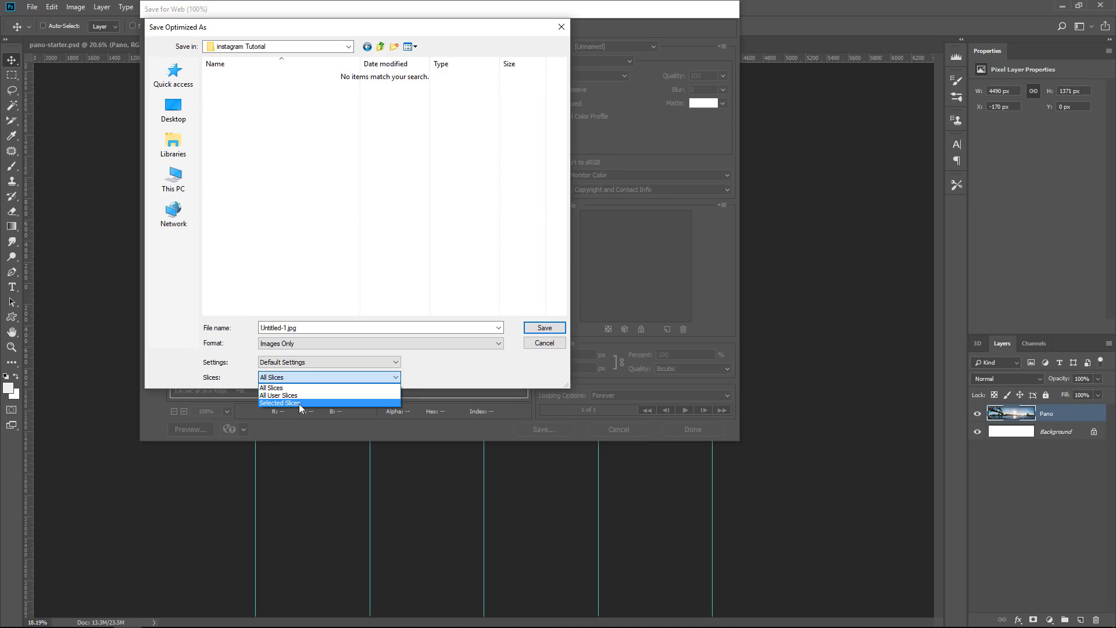
left_click(289, 389)
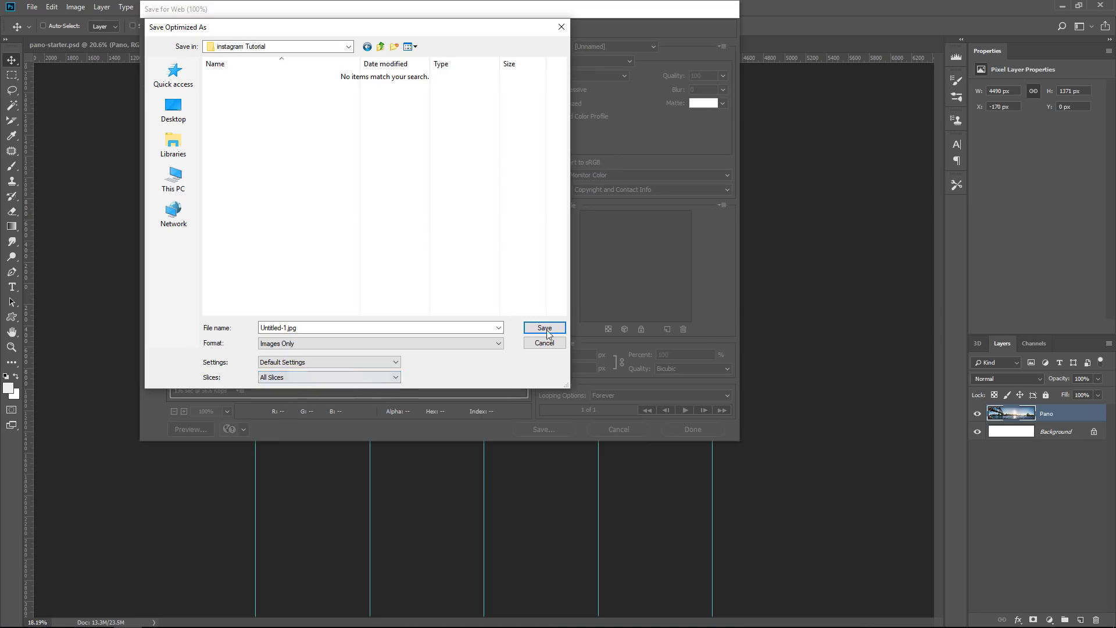
left_click(545, 328)
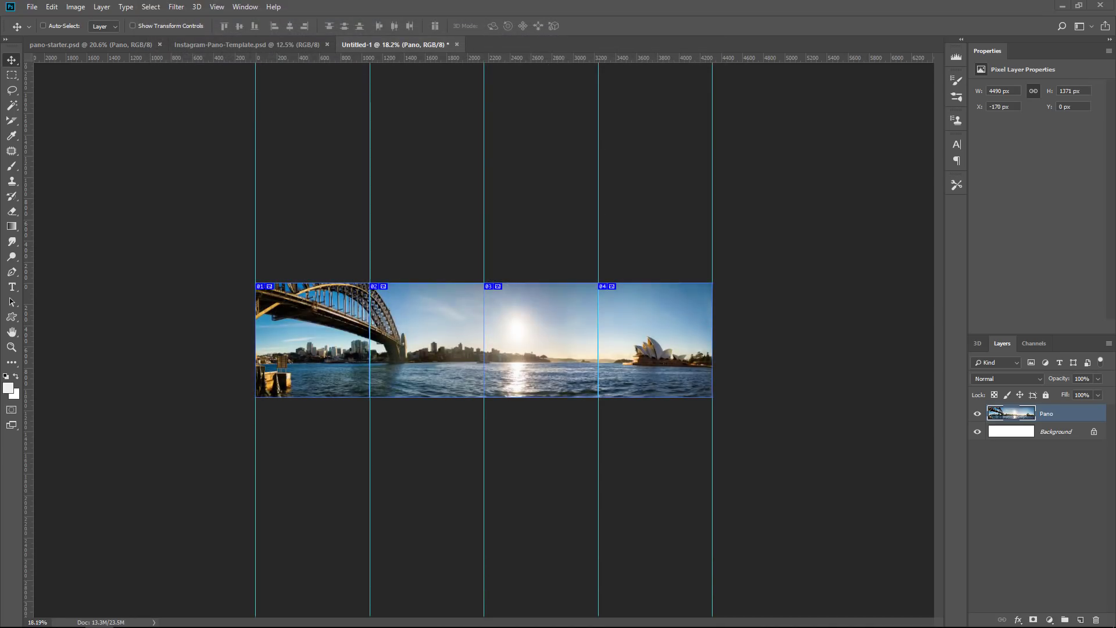
Review Instagram-Seamless-Pano-01 to 04.jpg in the Instagram Tutorial images folder
key("alt+Tab")
left_click_drag(25, 134, 429, 130)
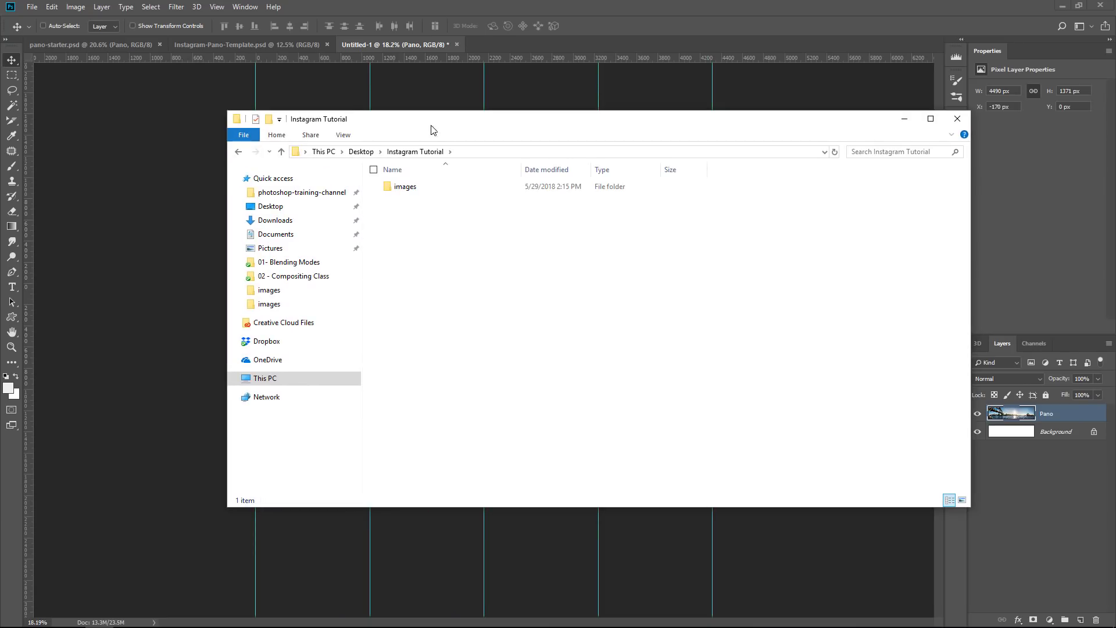
double_click(427, 193)
left_click(429, 200)
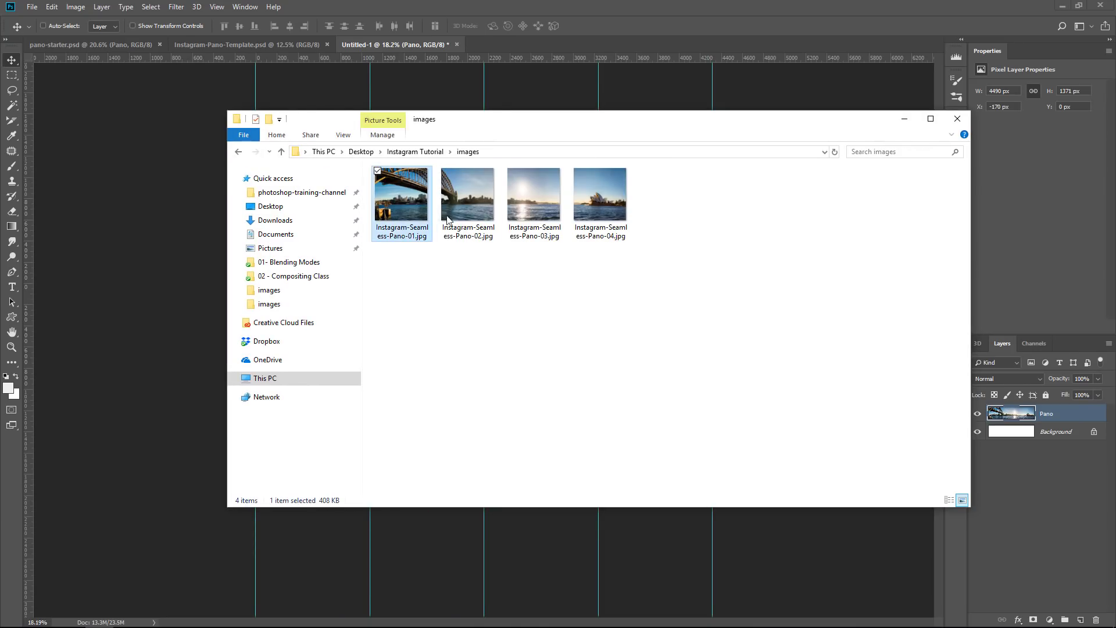
left_click(468, 212)
left_click(535, 205)
left_click(608, 213)
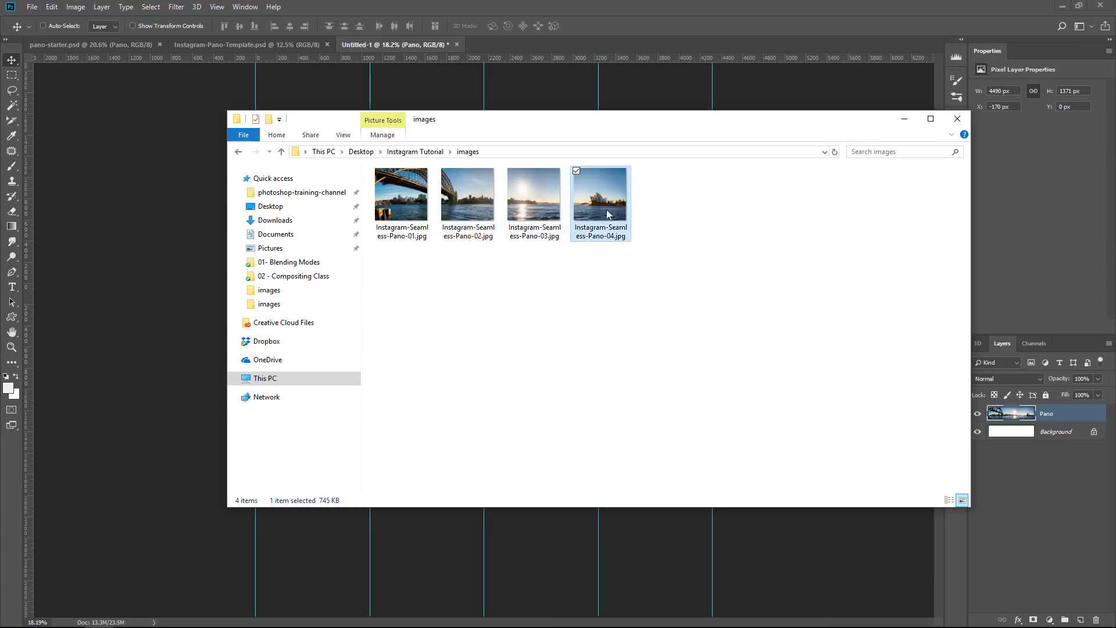
left_click(673, 334)
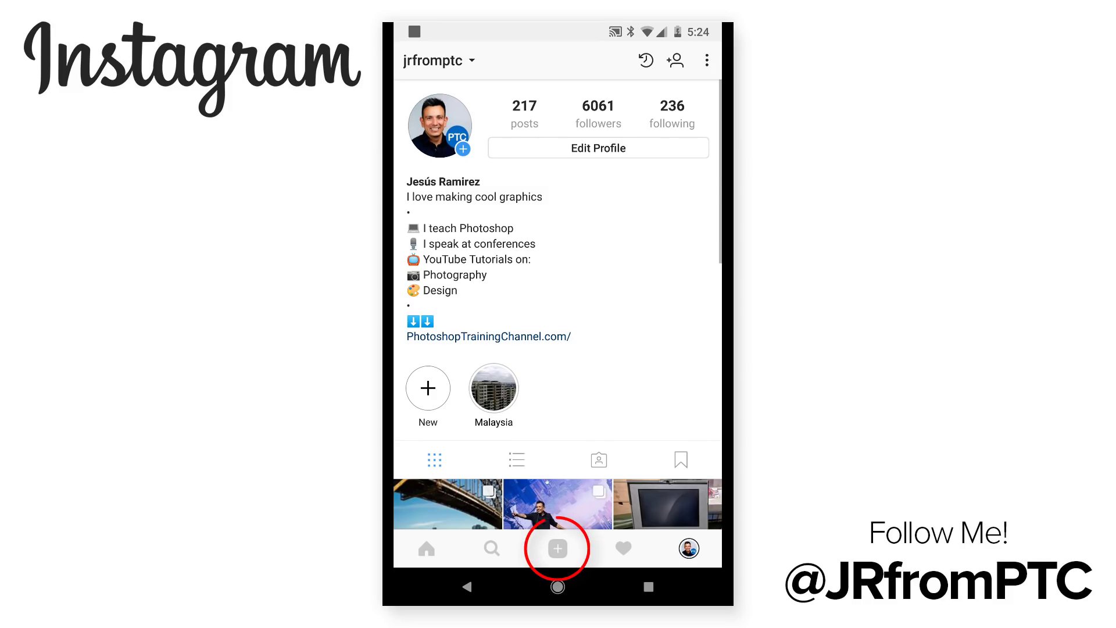
Start a new multi-photo Instagram post with the four panorama slices in order
left_click(558, 548)
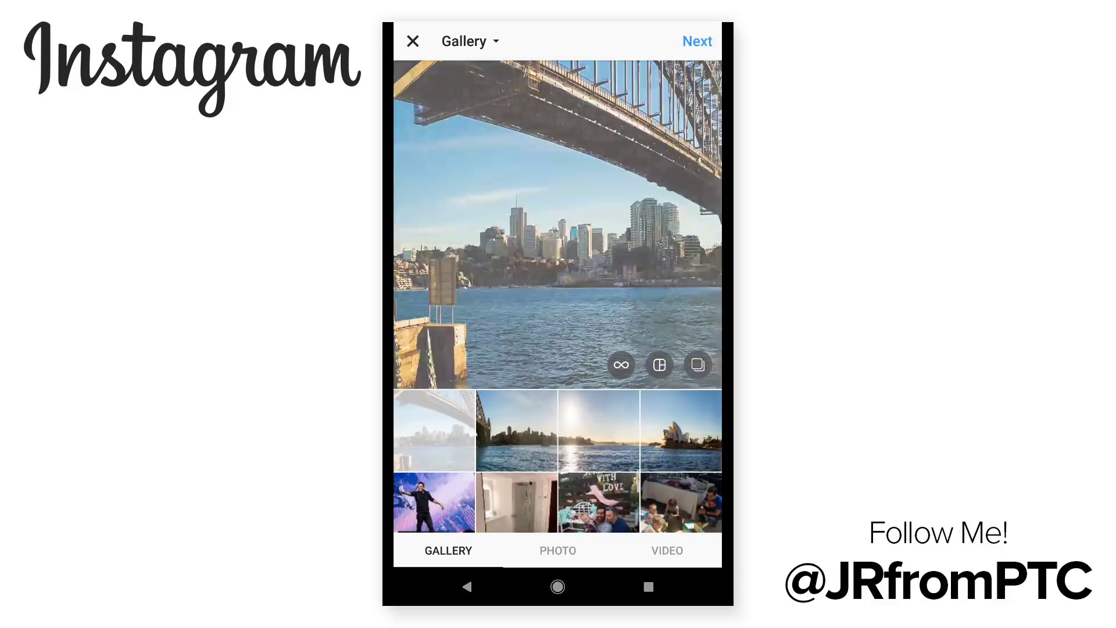
left_click(698, 365)
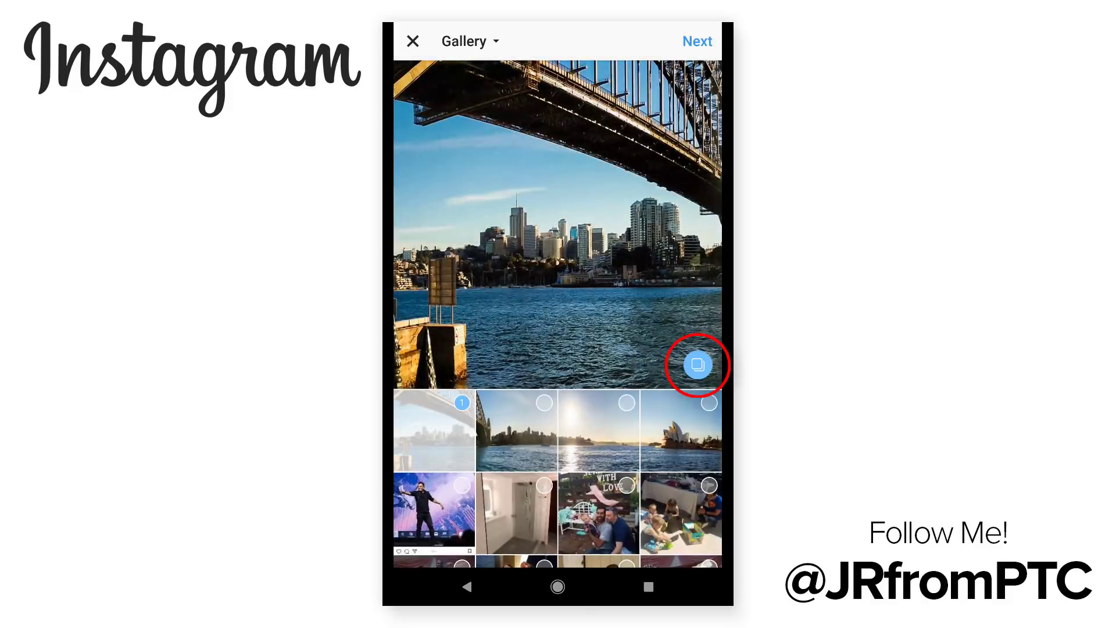
left_click(516, 430)
left_click(599, 430)
left_click(680, 430)
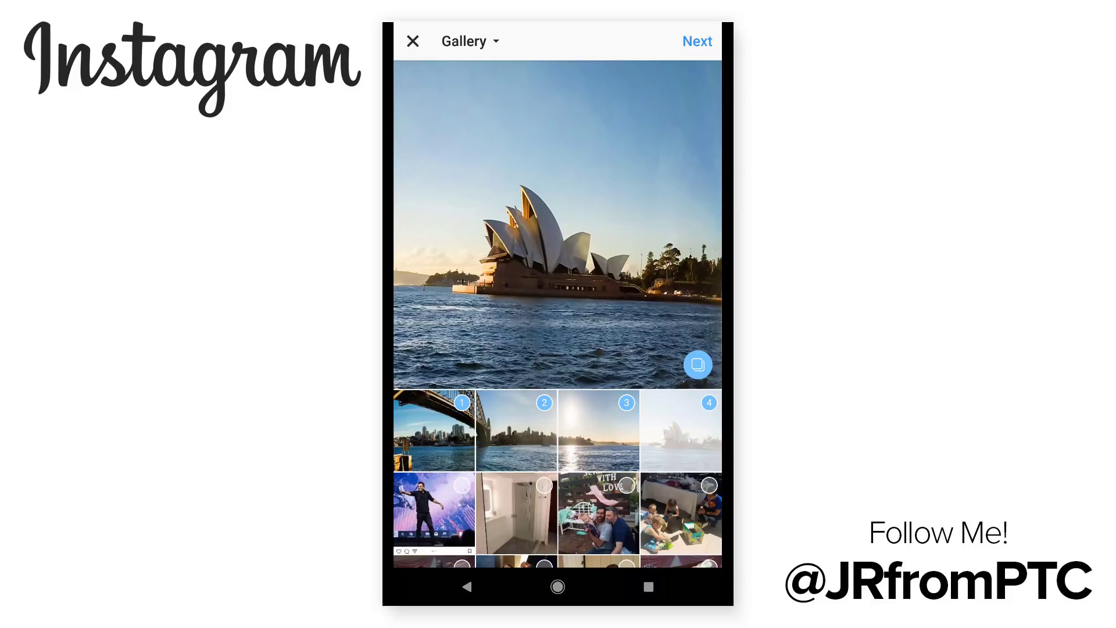
left_click(697, 41)
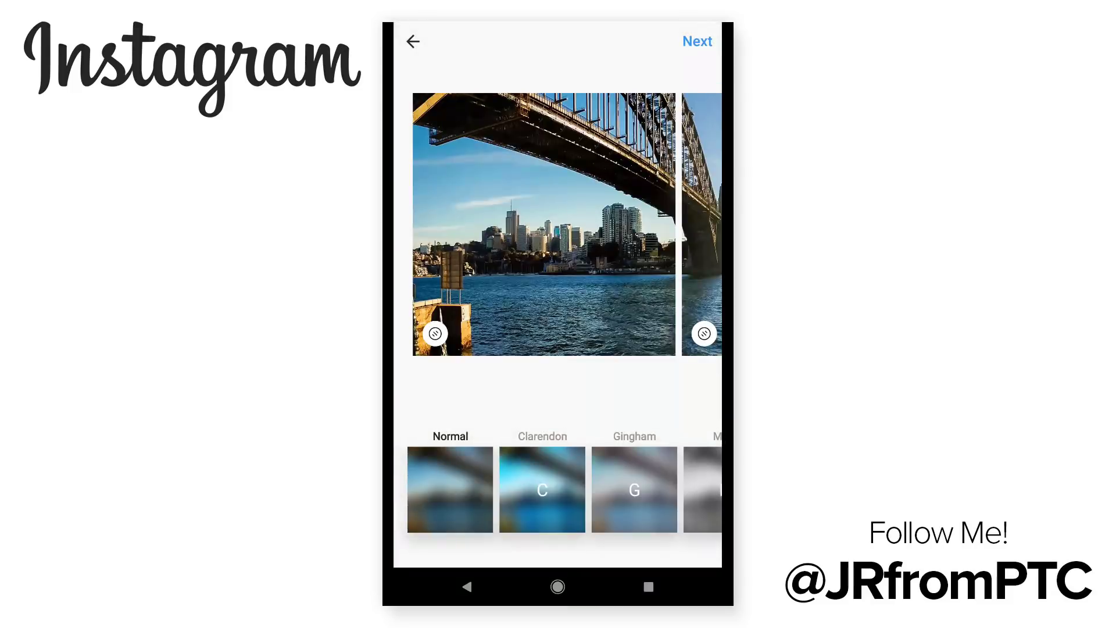
Preview the carousel slides and begin the caption with 'Seamless'
scroll(557, 224, "right", 5)
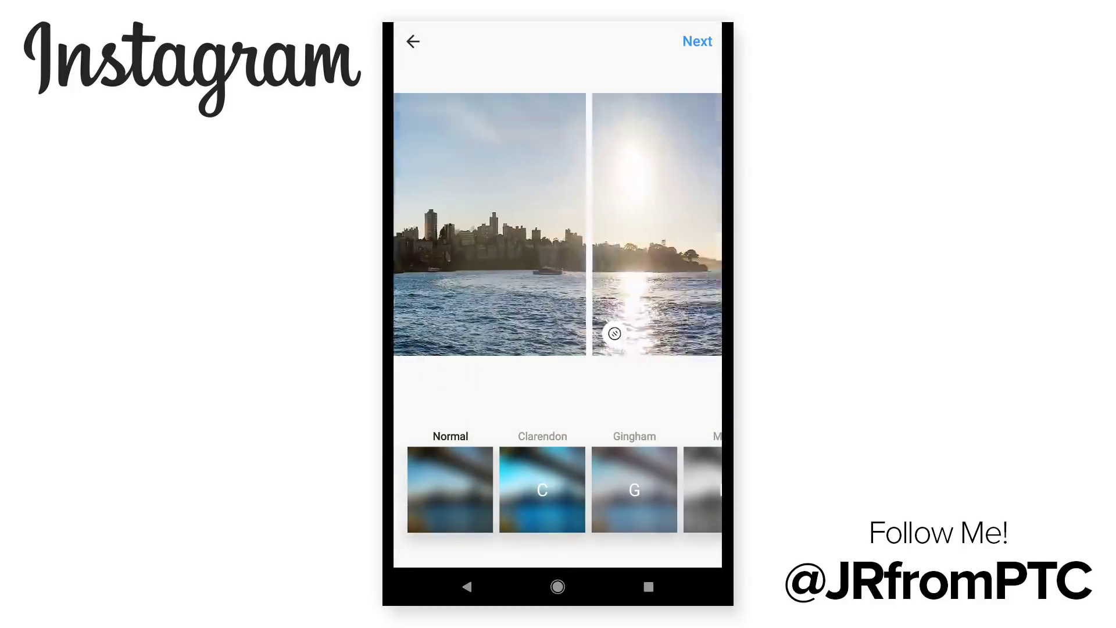
scroll(557, 224, "right", 5)
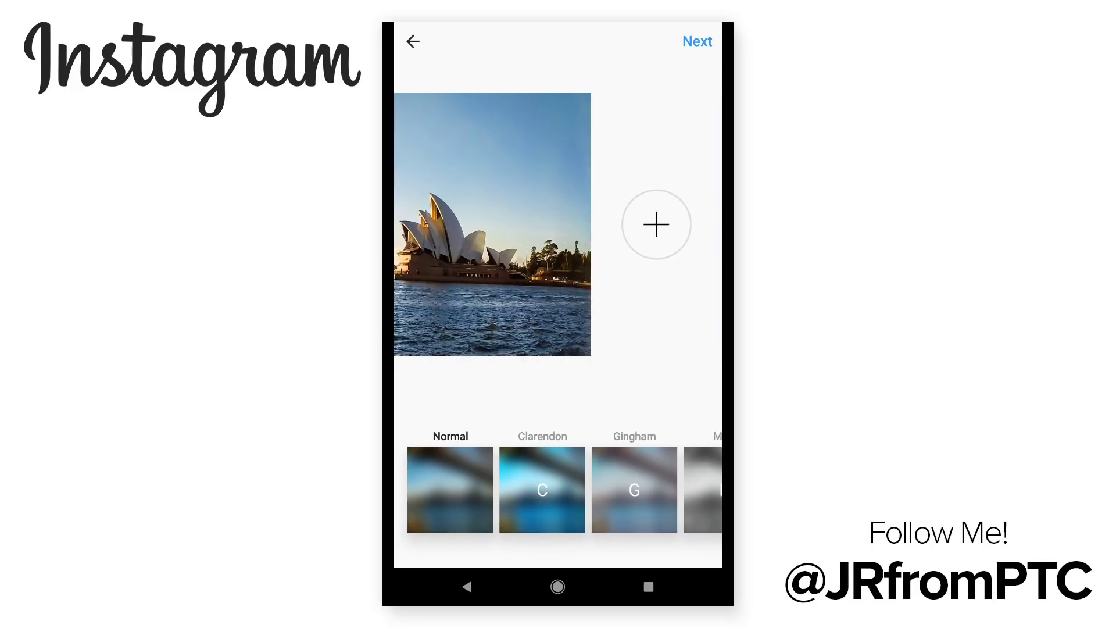
left_click(697, 40)
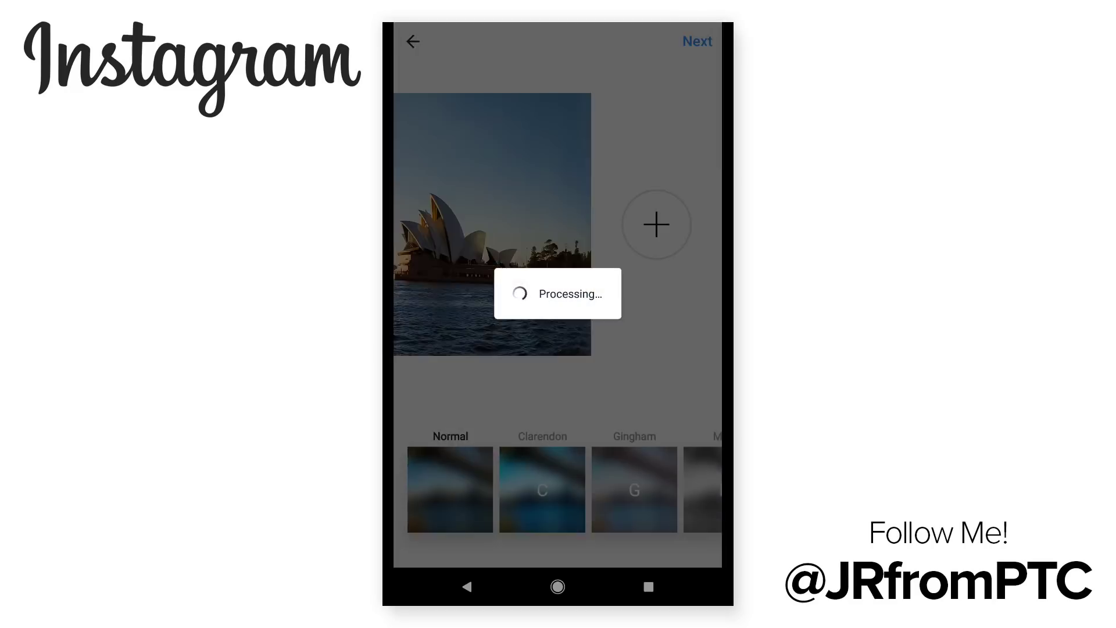
type("Seaml")
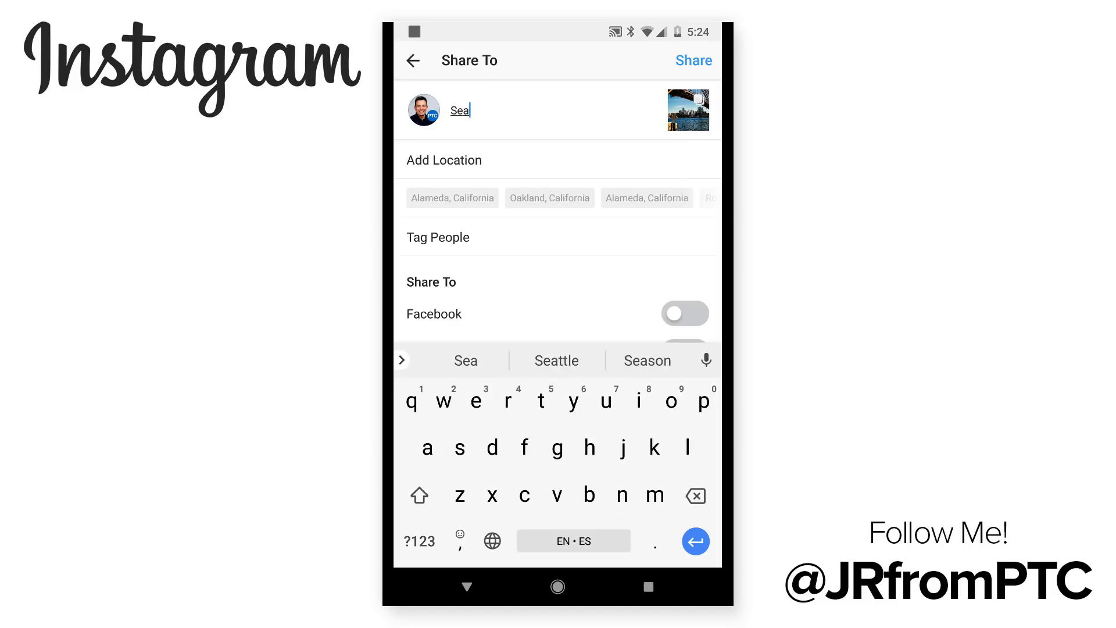
left_click(557, 361)
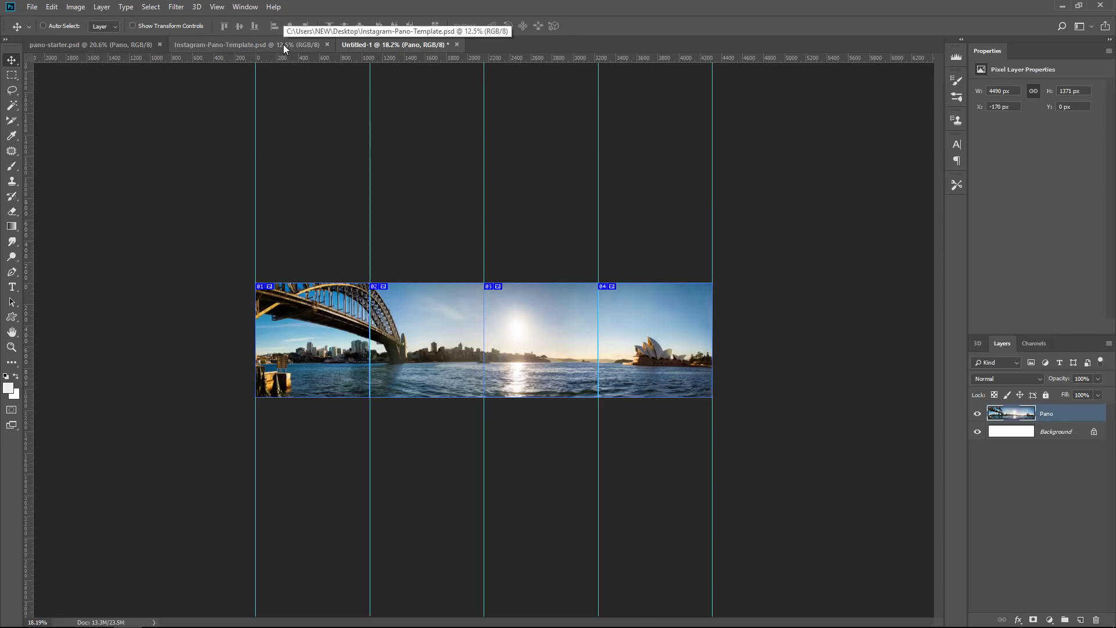
Switch to the Instagram-Pano-Template.psd document with its ten numbered slices
left_click(284, 48)
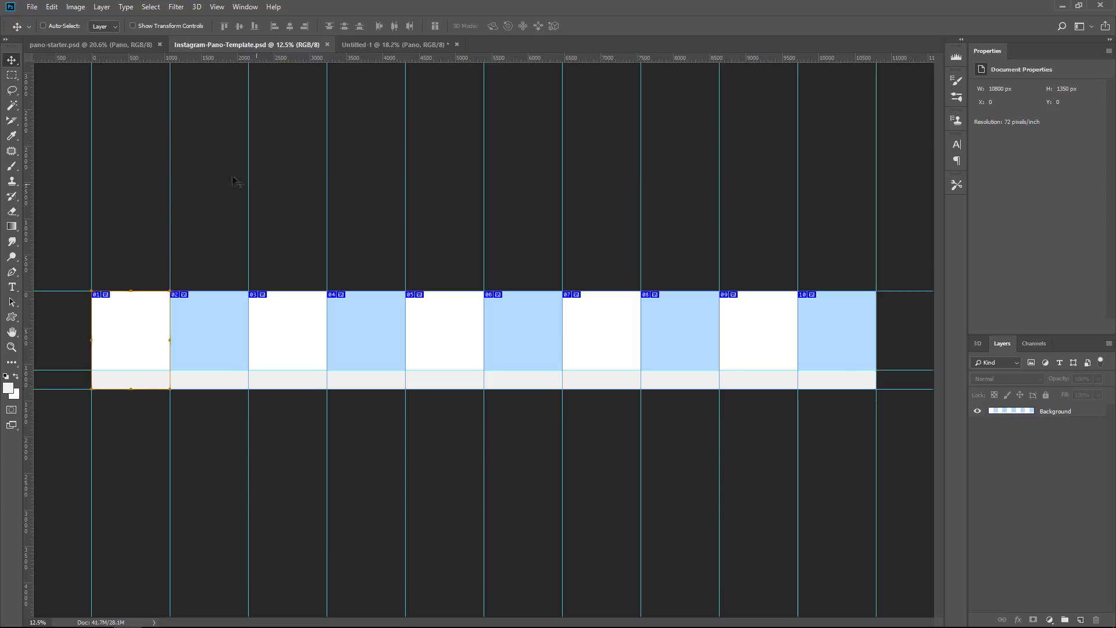
Crop the template's right edge back to slice 04, leaving a 4320 px wide canvas
left_click(17, 121)
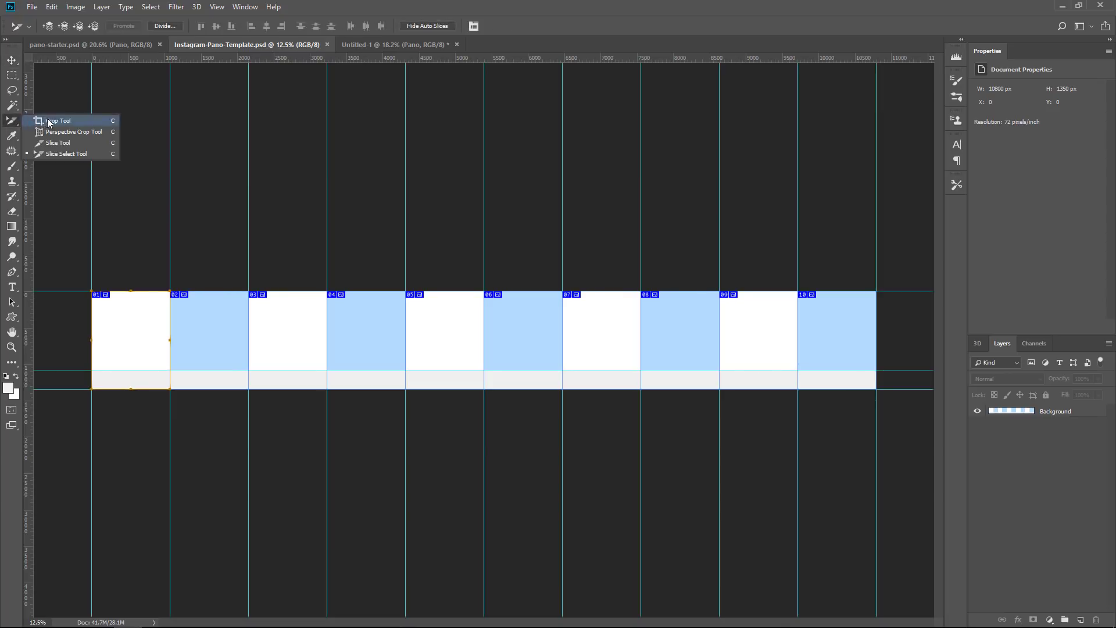
left_click(50, 121)
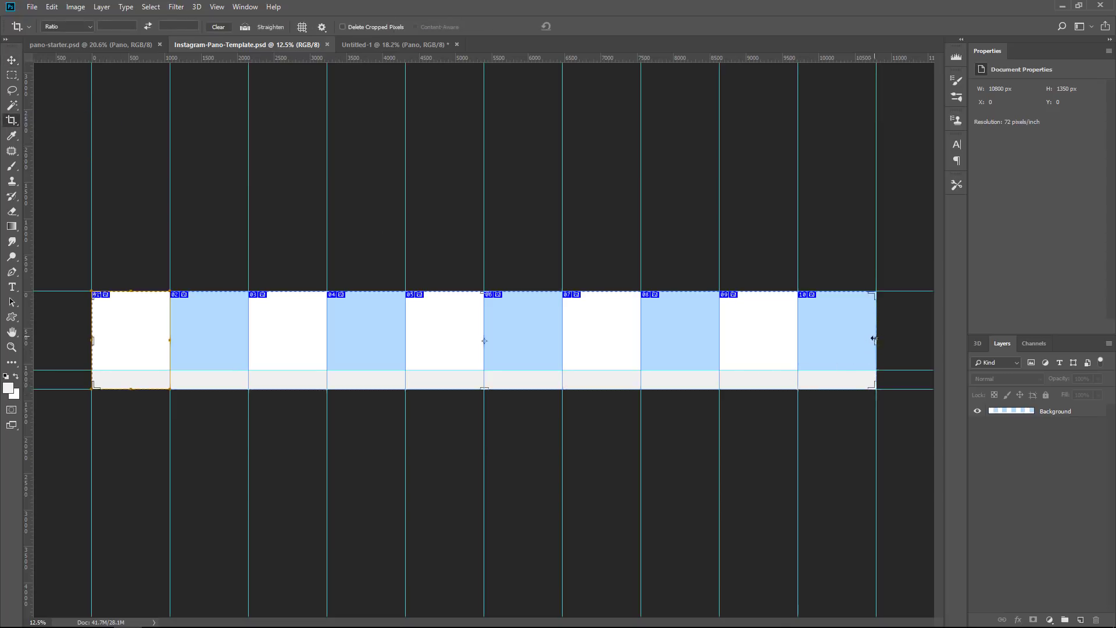
left_click_drag(872, 342, 643, 334)
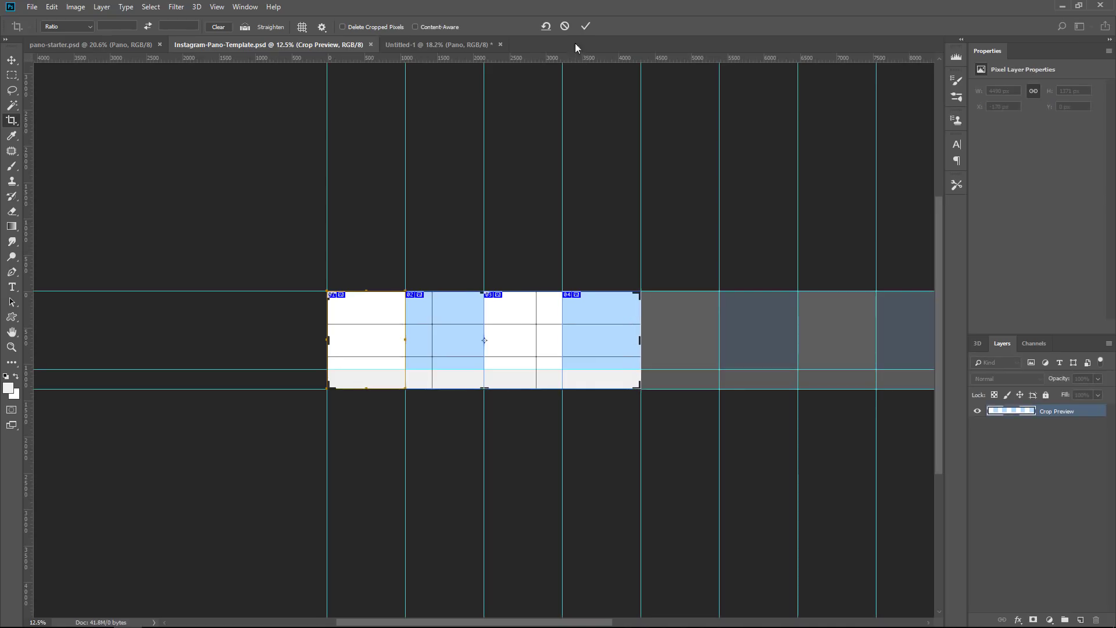
left_click(585, 26)
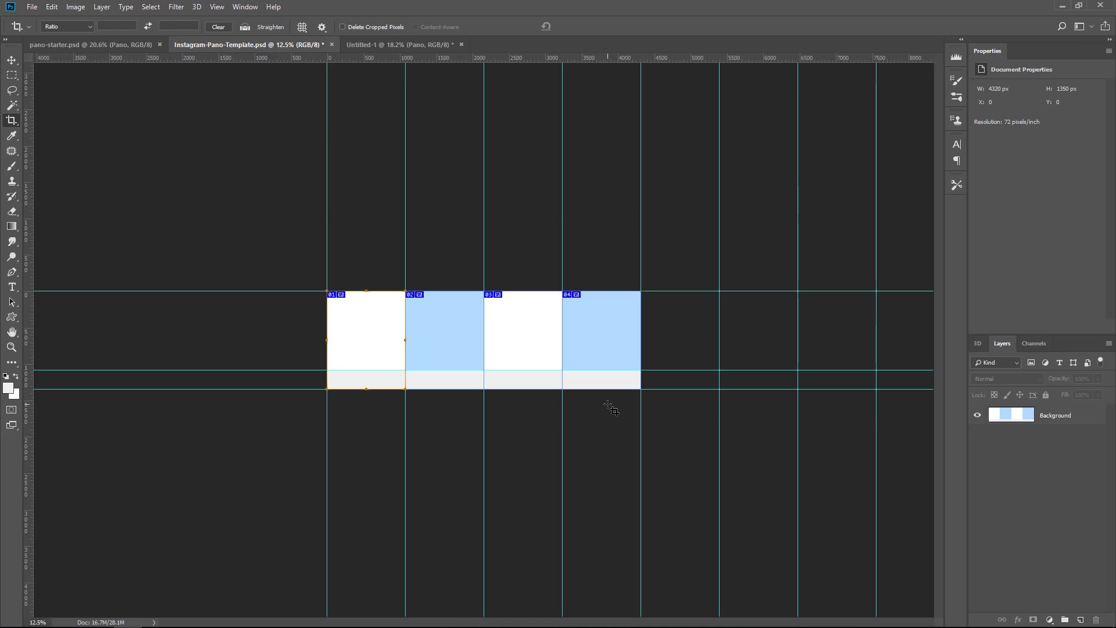
Crop off the grey bottom strip, leaving a 4320 × 1080 px canvas
left_click(16, 124)
left_click_drag(490, 391, 487, 381)
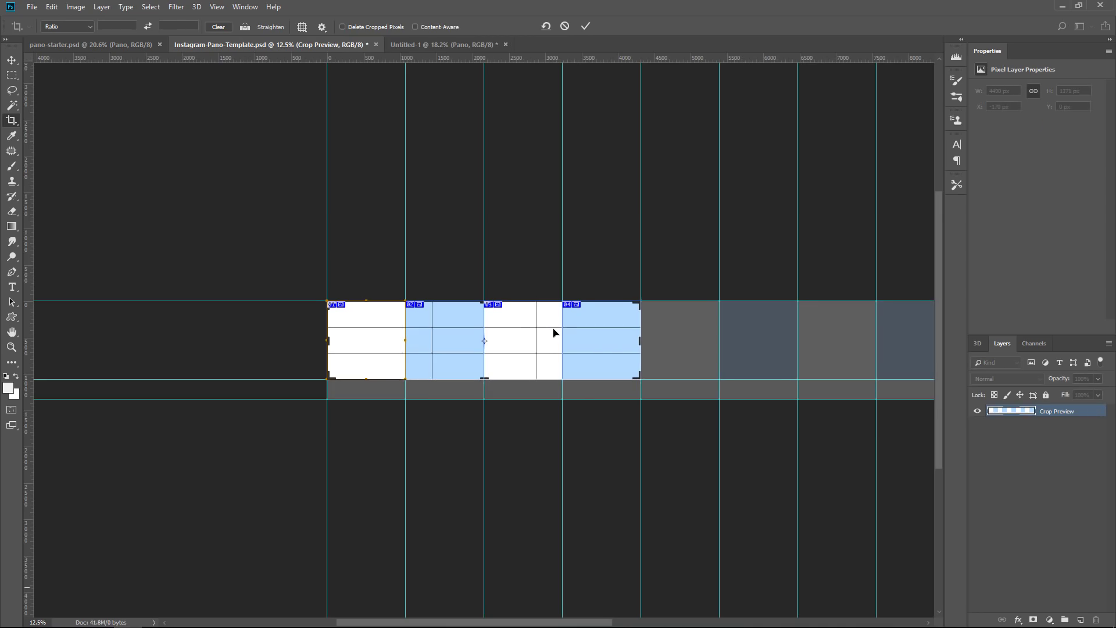
key("Return")
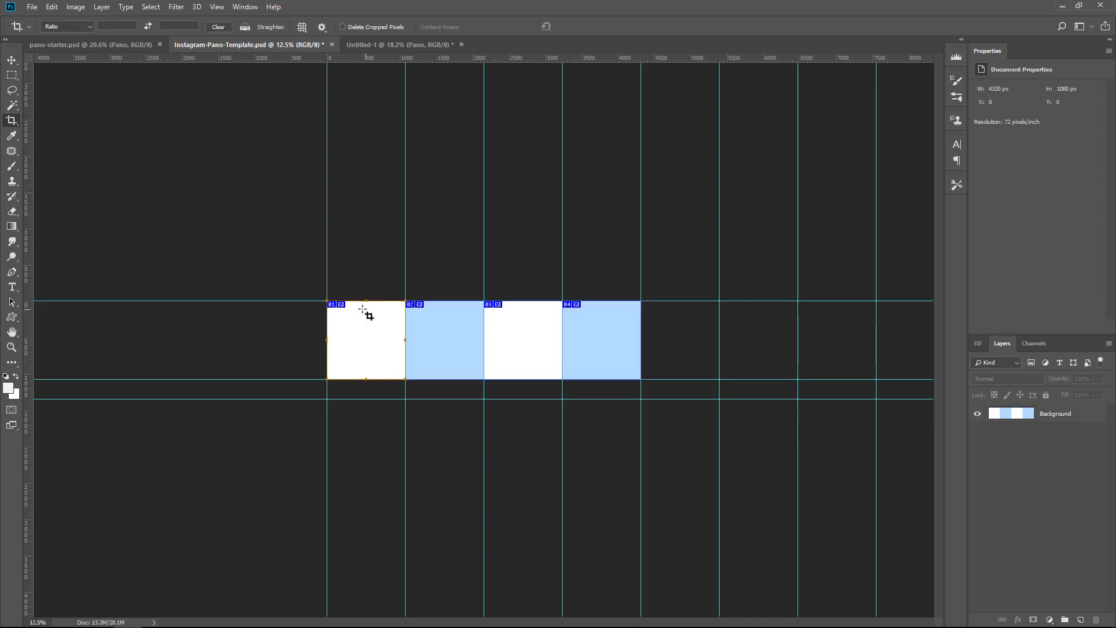
Switch to Slice Select and select slice 04
left_click_drag(12, 120, 78, 156)
left_click(462, 361)
left_click(628, 354)
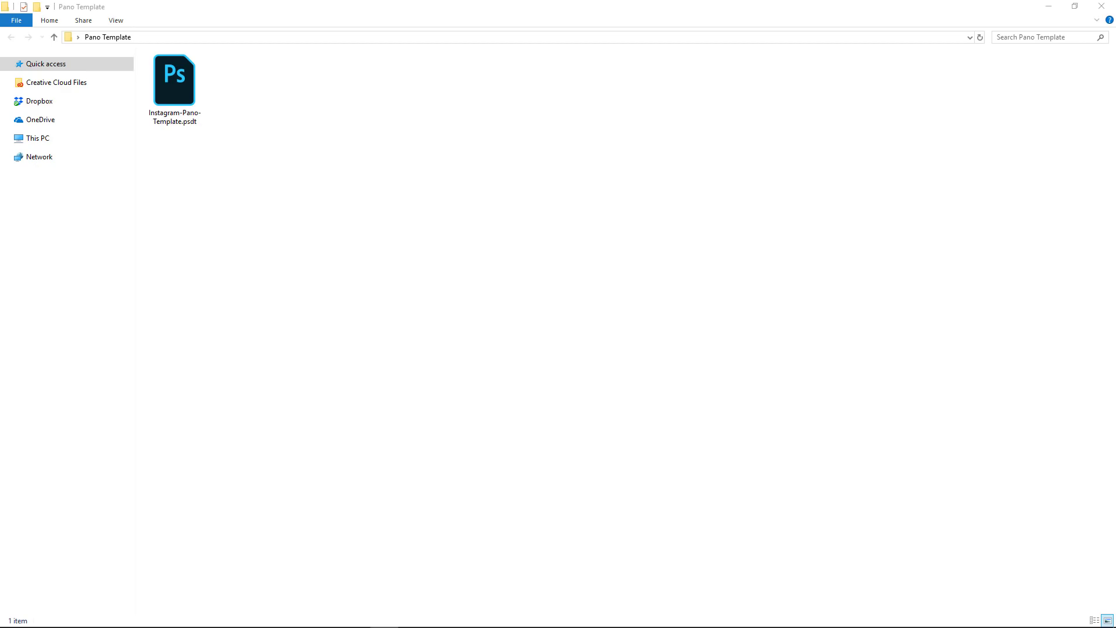
Open a document from the .psdt template, then rename the file to Instagram-Pano-Template.psd
left_click(193, 122)
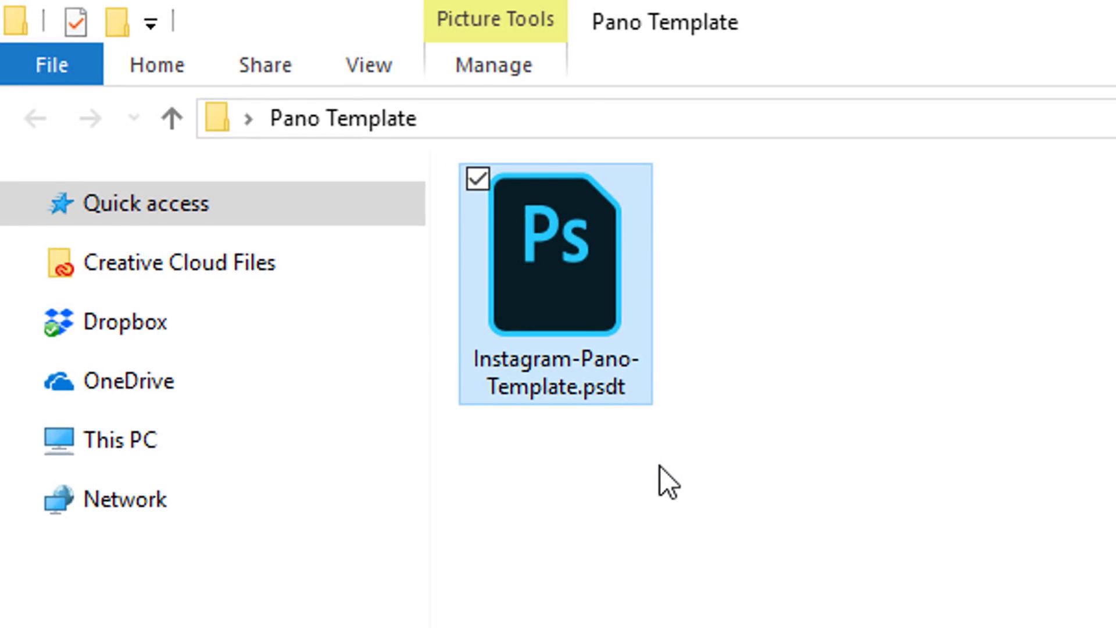
double_click(586, 303)
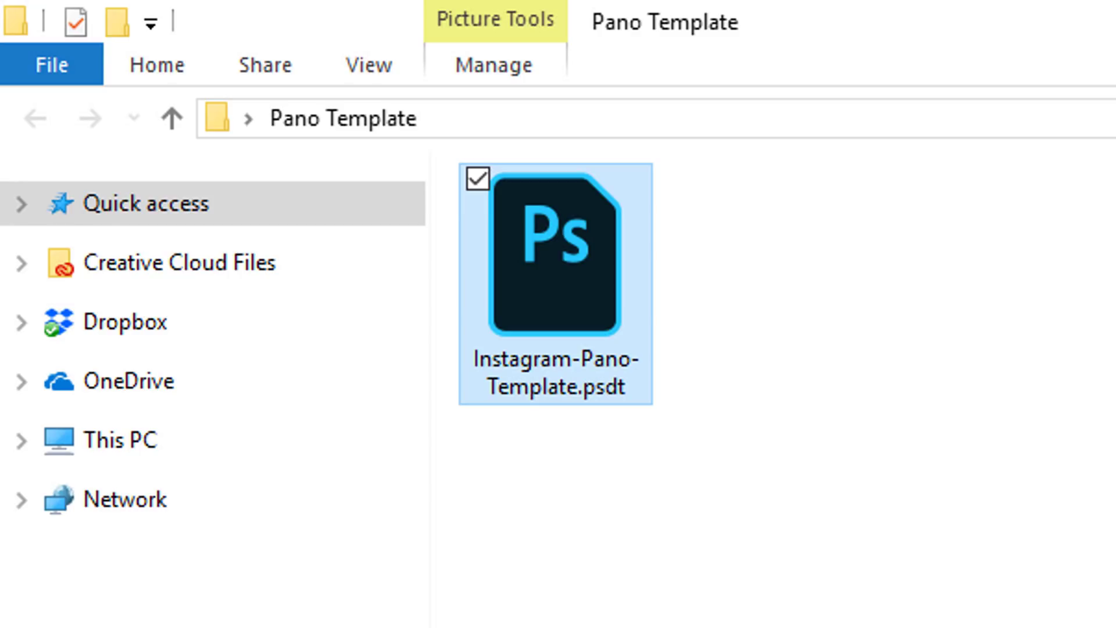
right_click(620, 400)
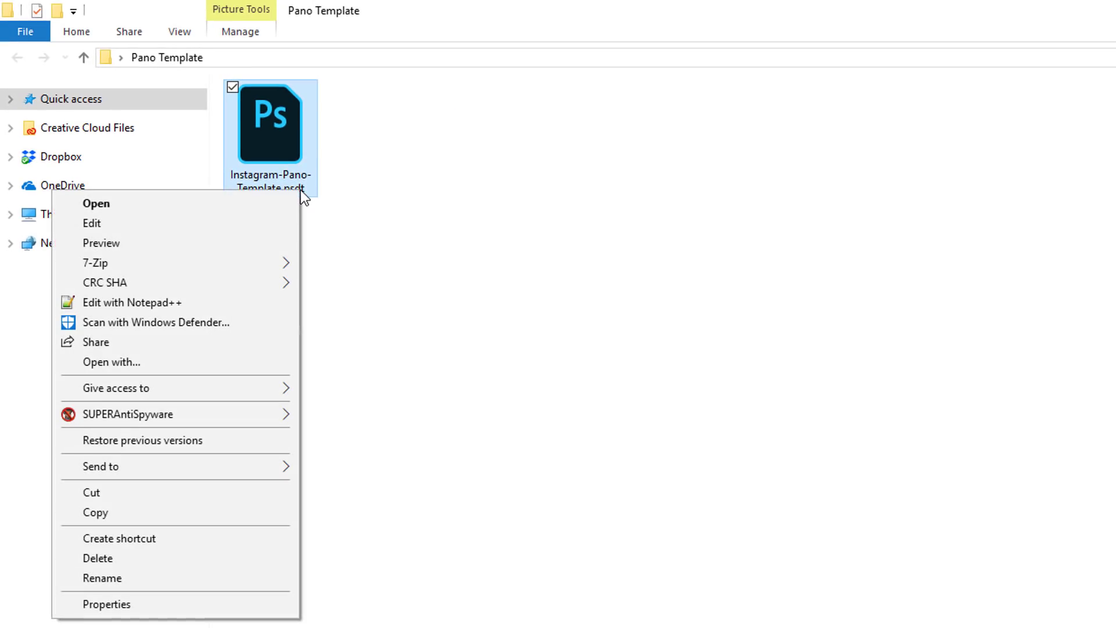
left_click(201, 576)
left_click(472, 284)
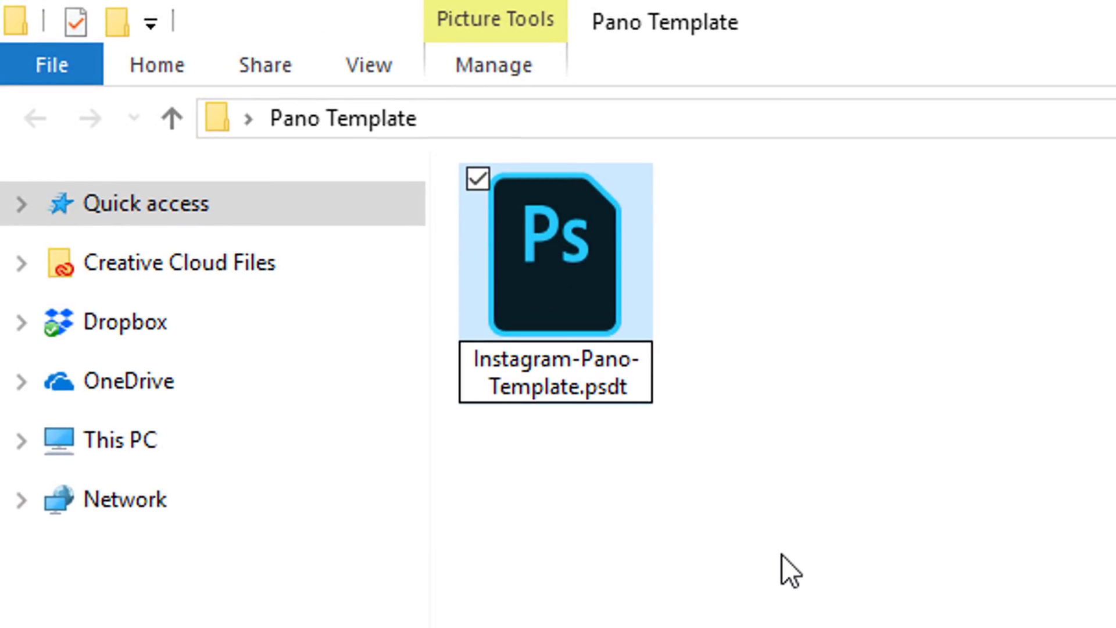
key("BackSpace")
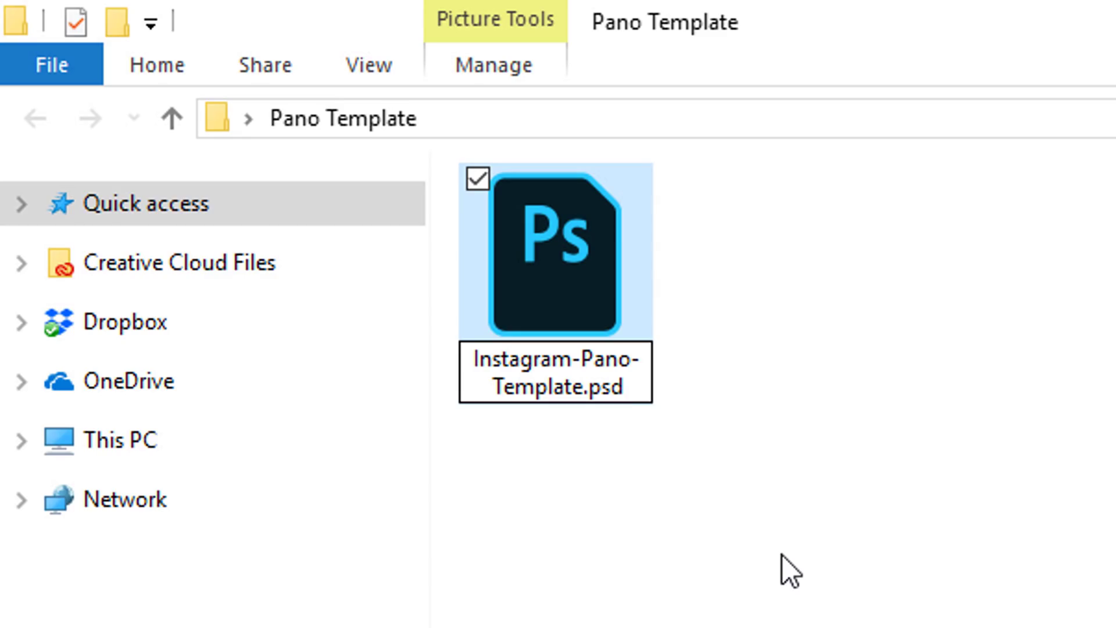
key("Return")
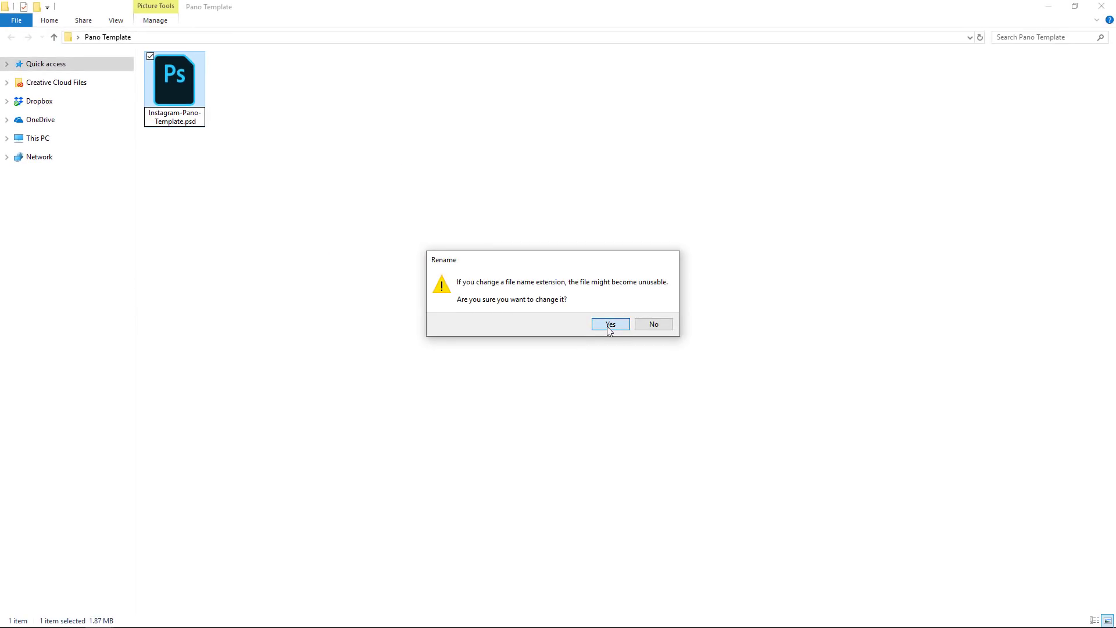
left_click(609, 329)
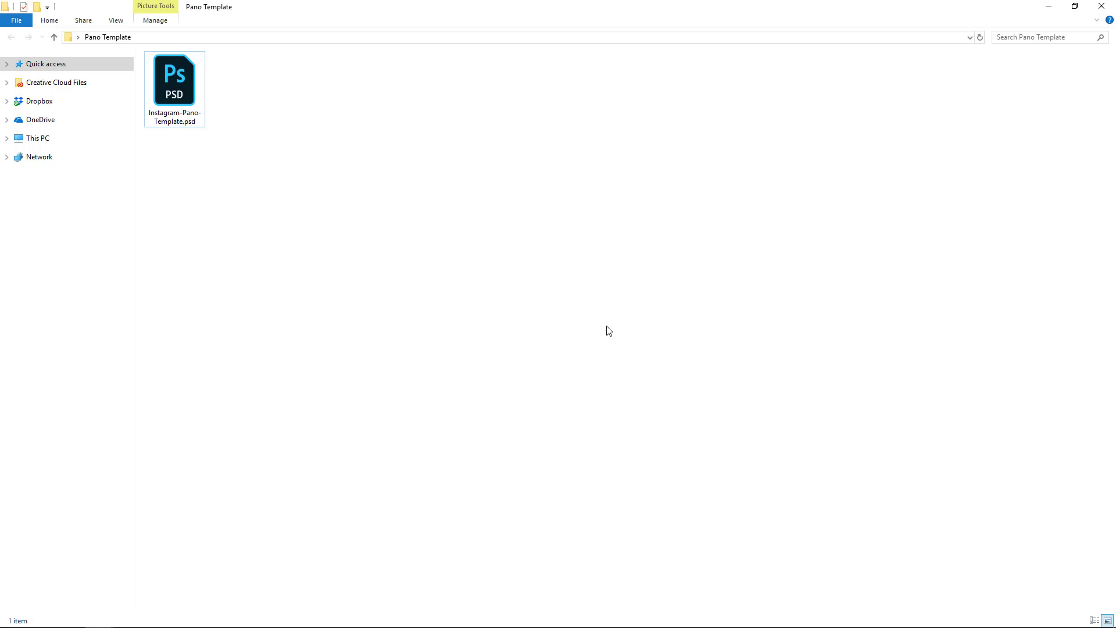
Open the renamed Instagram-Pano-Template.psd from Explorer in Photoshop
double_click(184, 93)
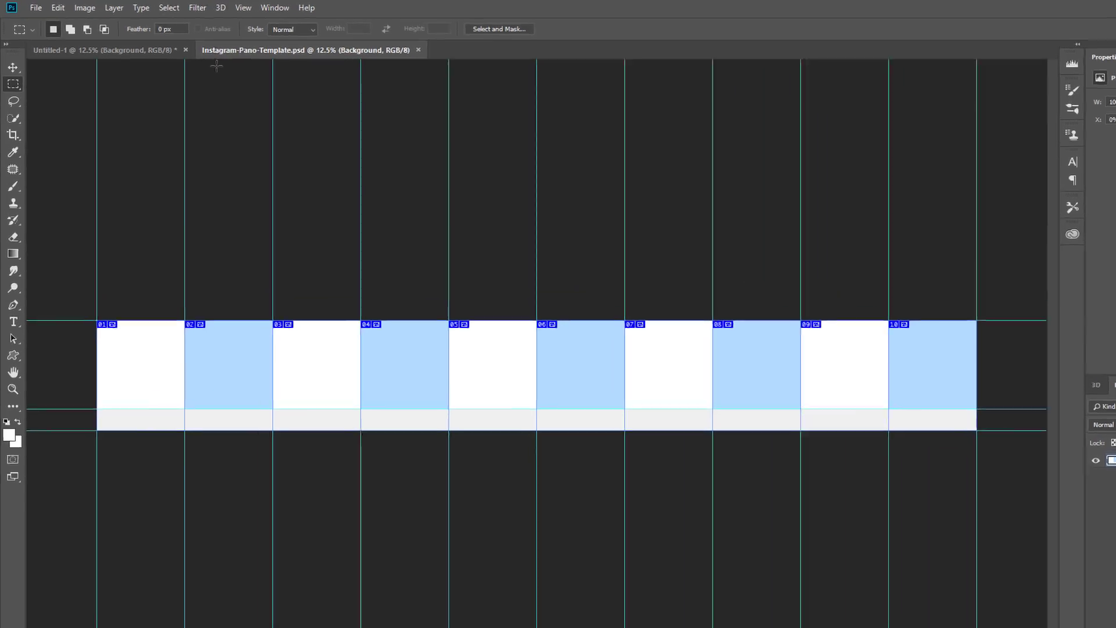